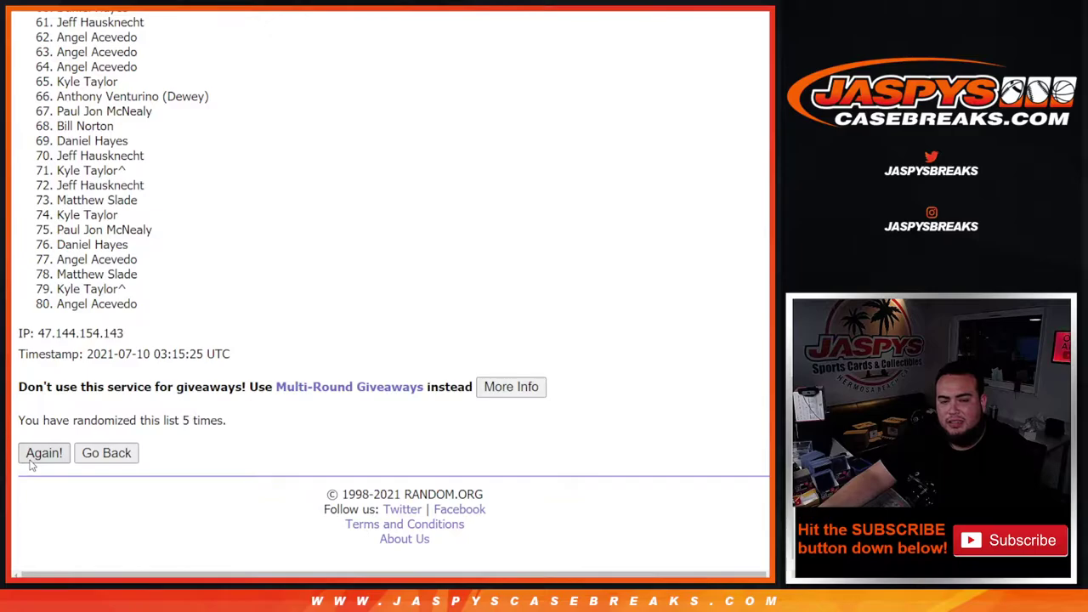
# Keep re-randomizing the participant name list until it has been randomized 10 times.
pyautogui.click(31, 461)
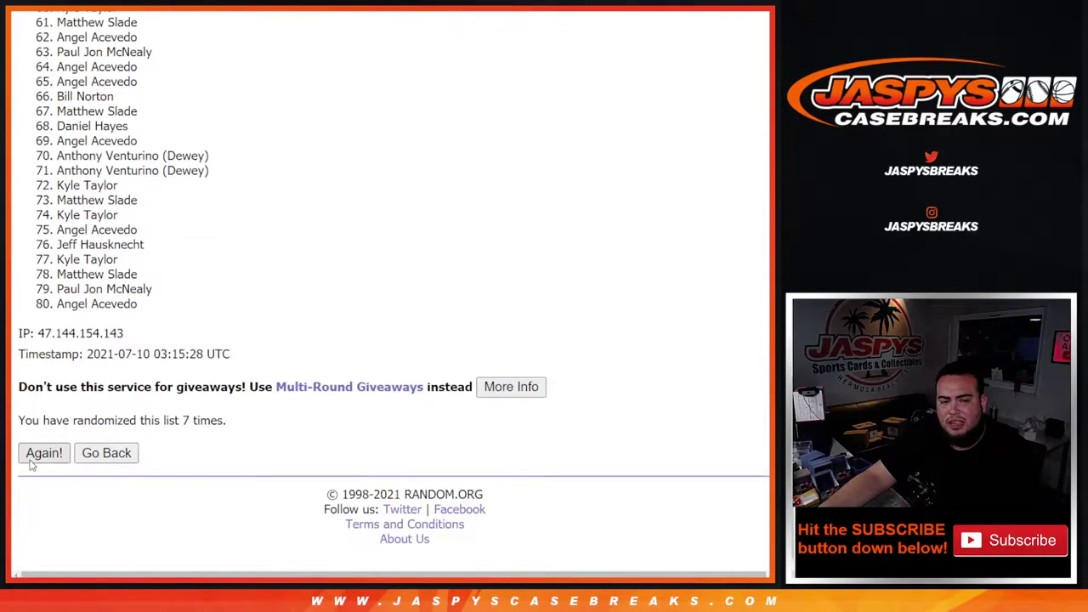
pyautogui.click(32, 463)
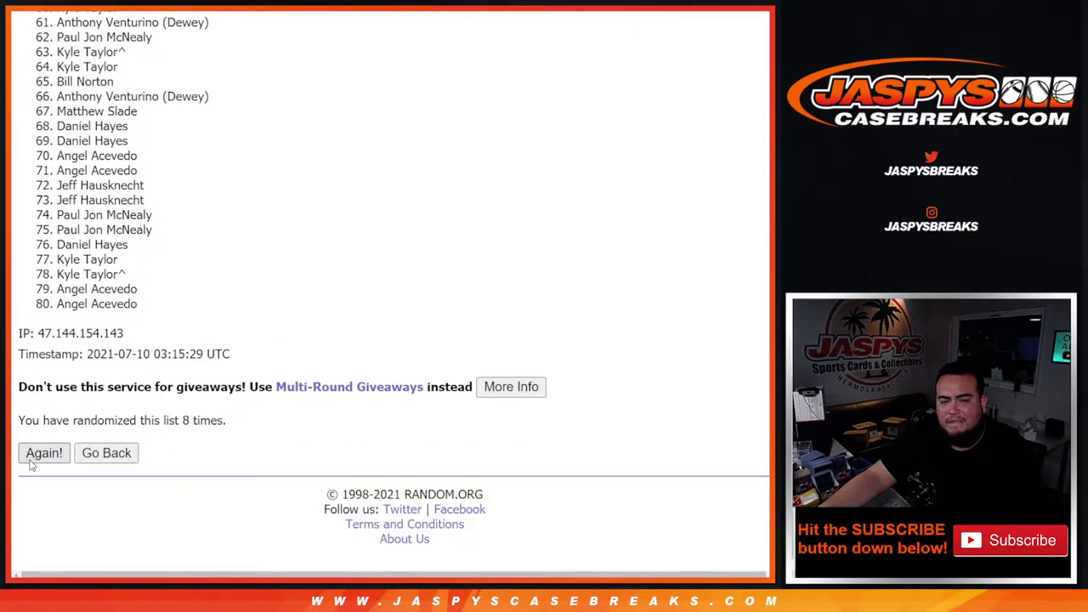
pyautogui.click(32, 463)
pyautogui.click(36, 462)
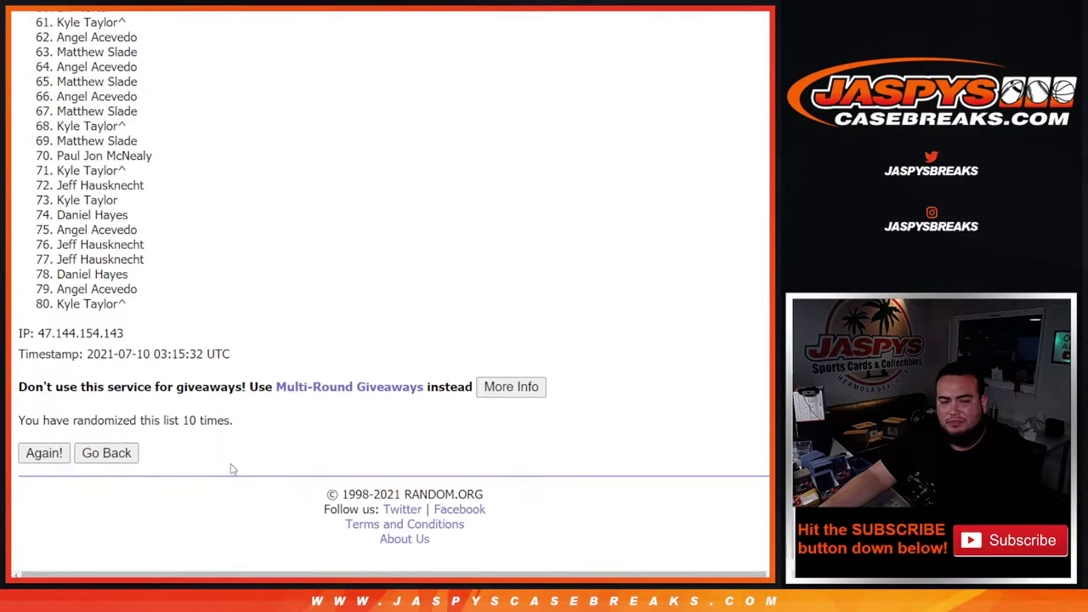
pyautogui.moveTo(184, 420); pyautogui.dragTo(274, 416)
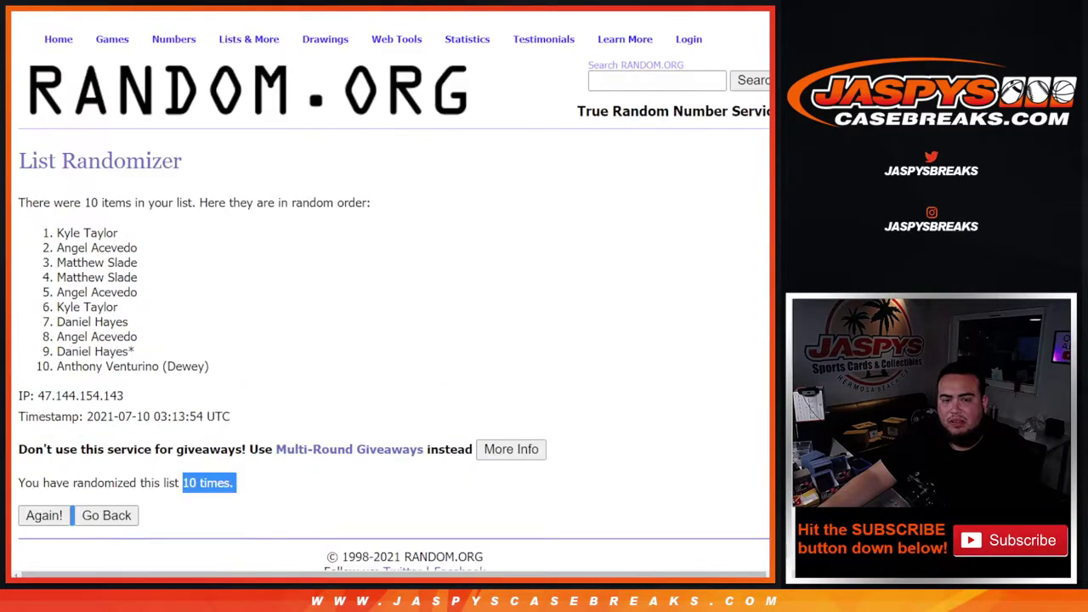
# Copy all 80 randomized participant names and paste them into the break's Google Sheets spreadsheet starting at cell A1.
pyautogui.scroll(15, 49, 217)
pyautogui.moveTo(49, 218); pyautogui.dragTo(168, 378)
pyautogui.hotkey('ctrl', 'c')
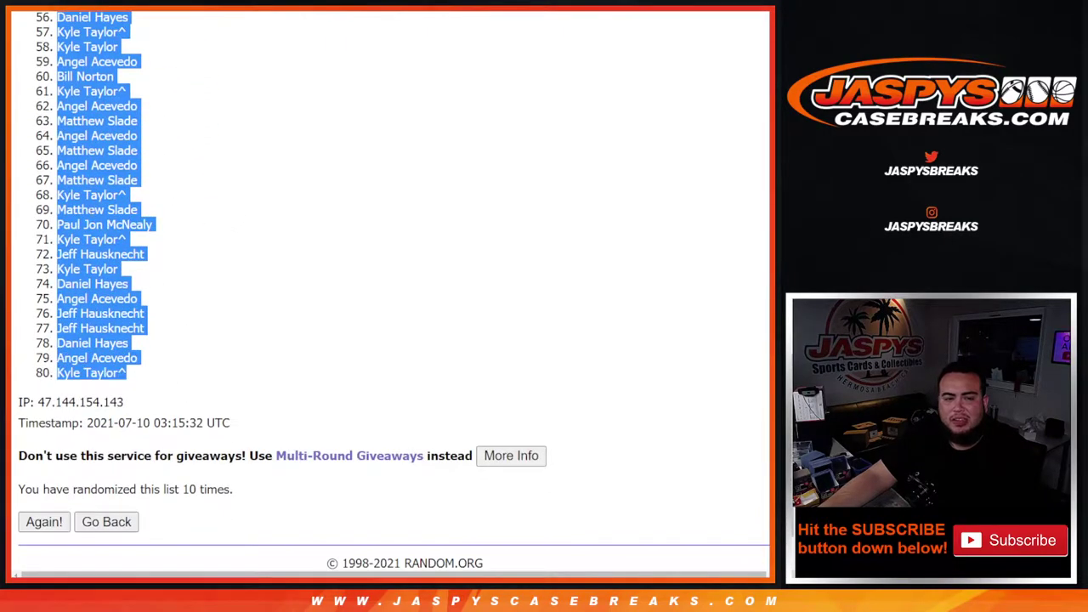
pyautogui.hotkey('ctrl', 'Tab')
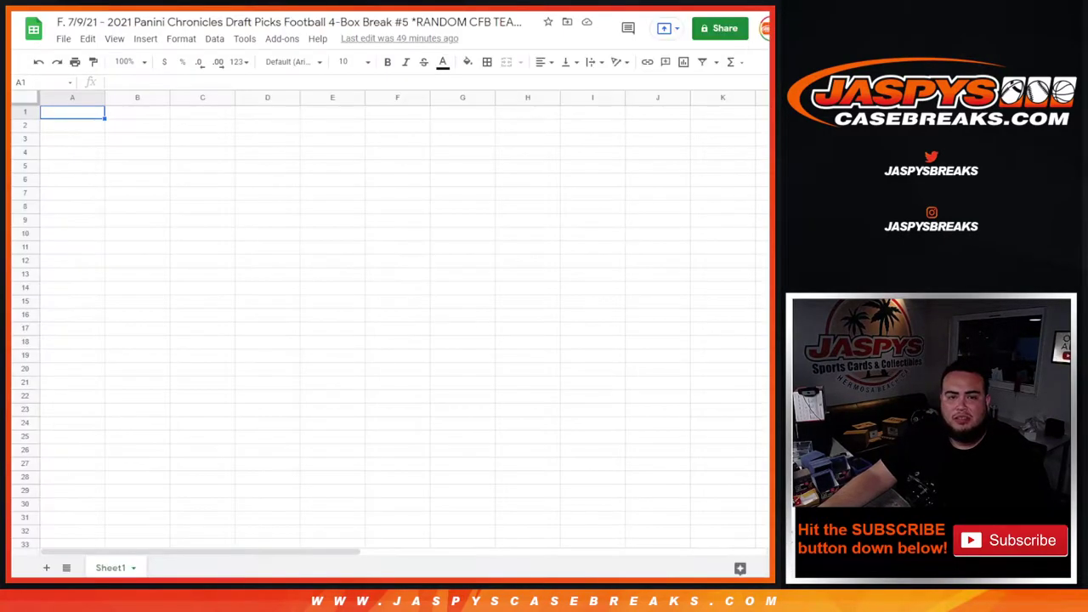
pyautogui.hotkey('ctrl', 'v')
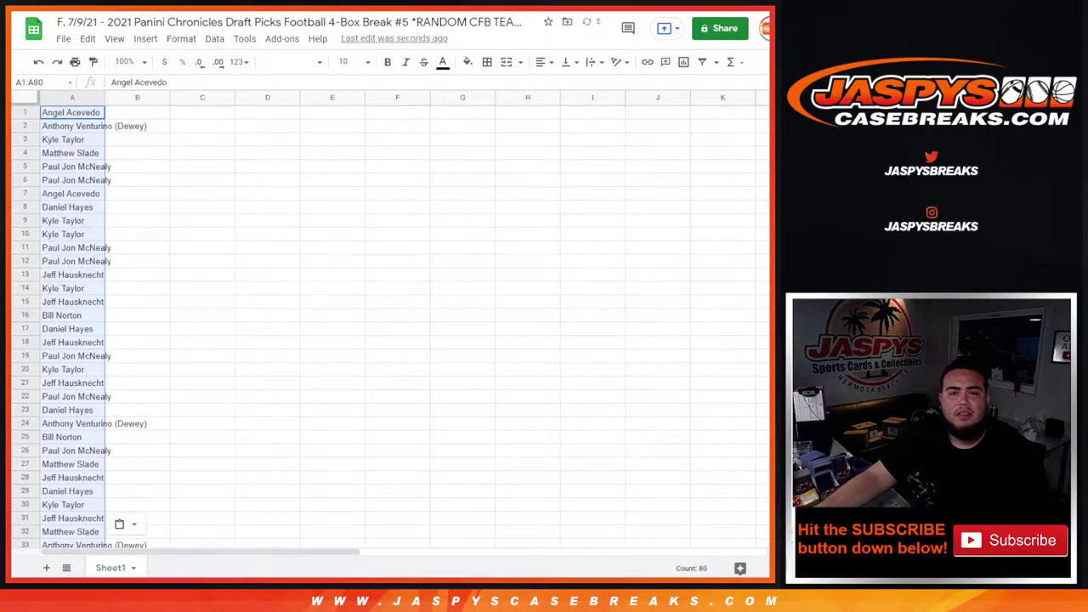
# Switch to the RANDOM.ORG list of college football teams and randomize it a first time.
pyautogui.hotkey('ctrl', 'Tab')
pyautogui.hotkey('ctrl', 'Tab')
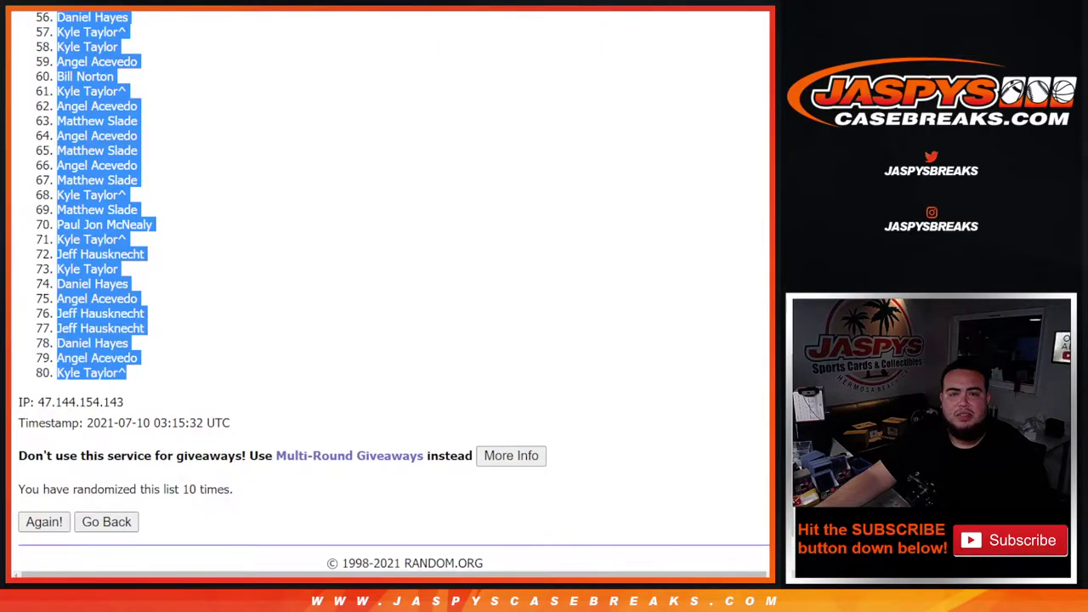
pyautogui.hotkey('ctrl', 'Tab')
pyautogui.scroll(-2, 245, 186)
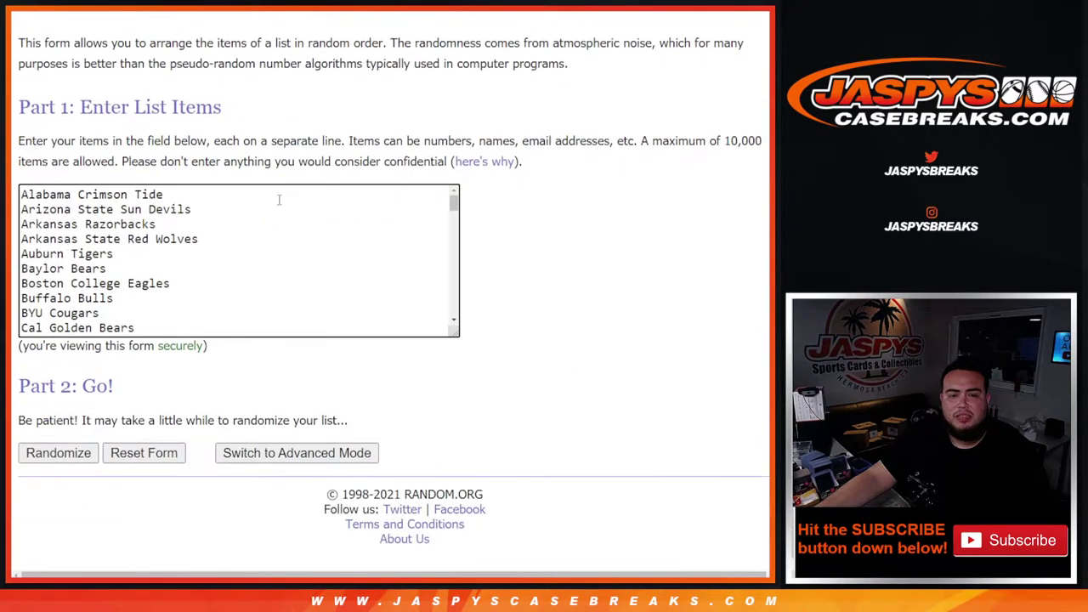
pyautogui.click(47, 457)
pyautogui.scroll(-10, 46, 459)
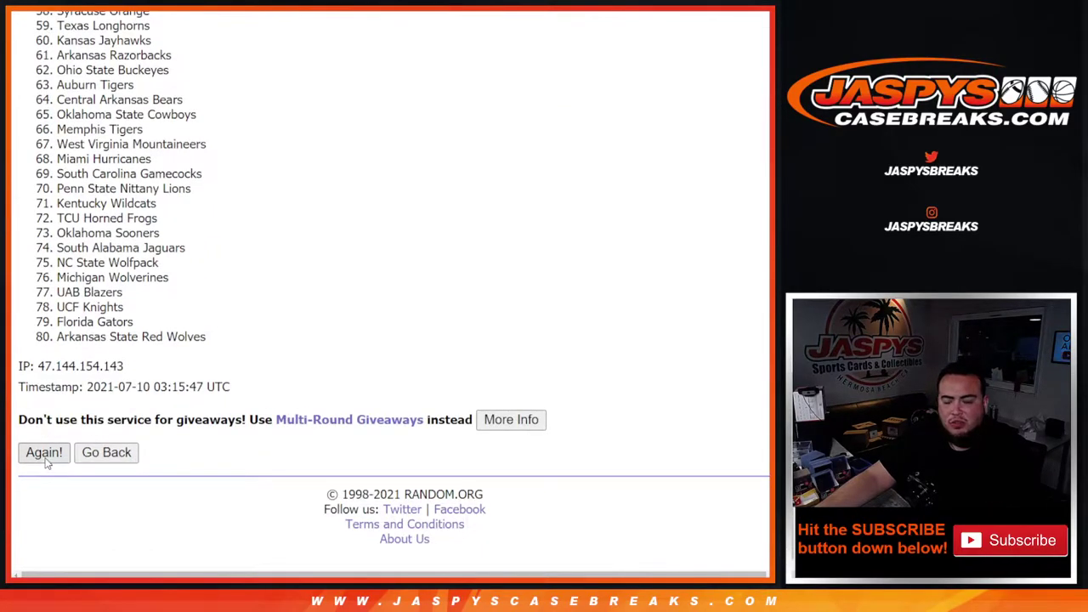
# Repeat the randomization of the college team list until it has been run 10 times.
pyautogui.click(44, 459)
pyautogui.scroll(-10, 46, 459)
pyautogui.click(44, 459)
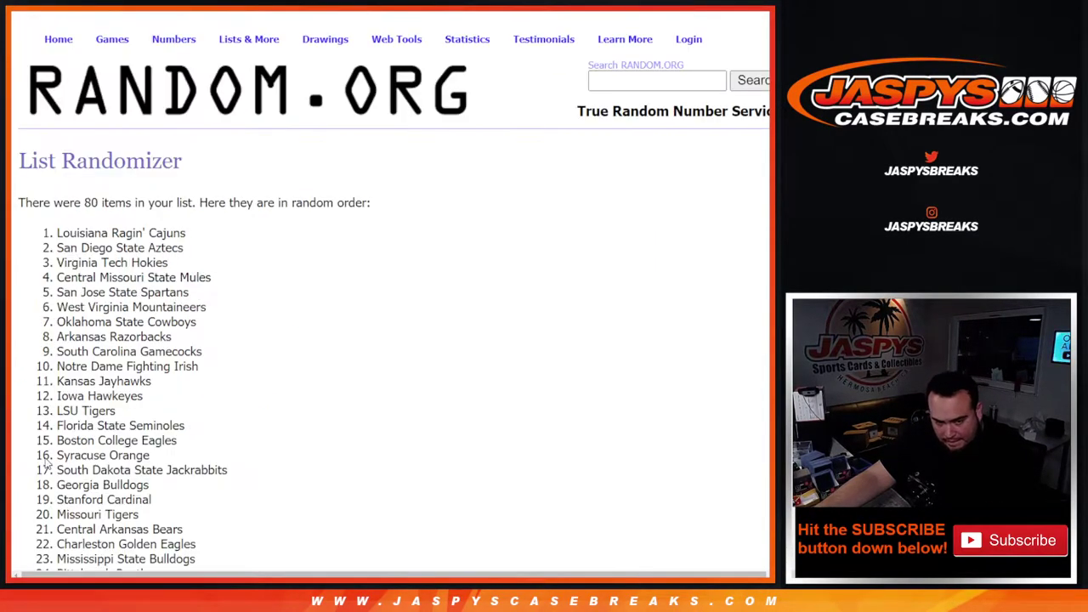
pyautogui.scroll(-10, 47, 463)
pyautogui.click(44, 457)
pyautogui.scroll(-10, 46, 459)
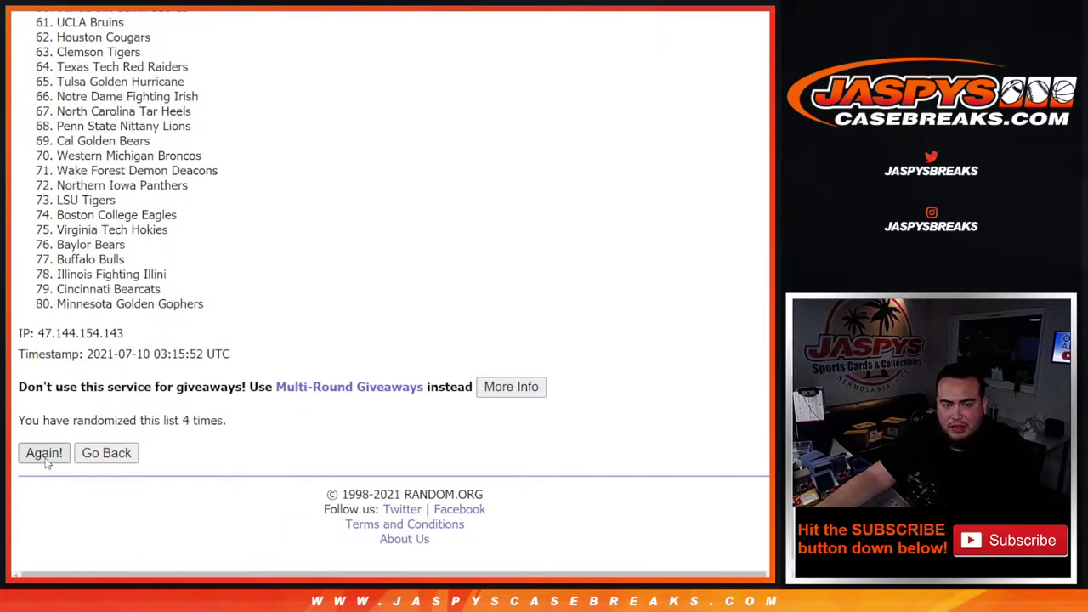
pyautogui.click(44, 455)
pyautogui.click(44, 455)
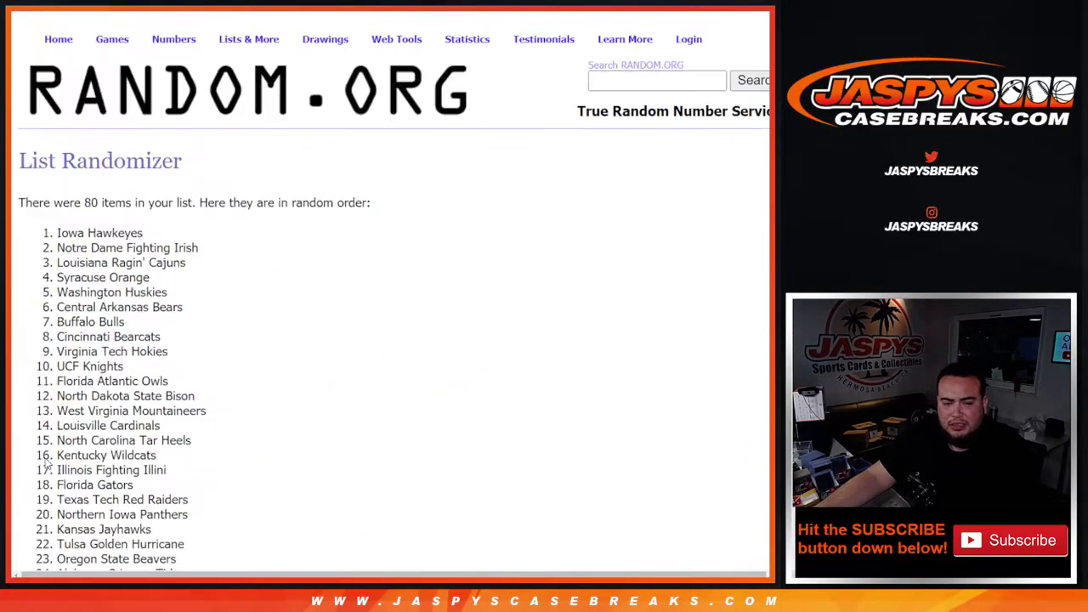
pyautogui.scroll(-10, 48, 463)
pyautogui.click(44, 455)
pyautogui.scroll(-10, 46, 461)
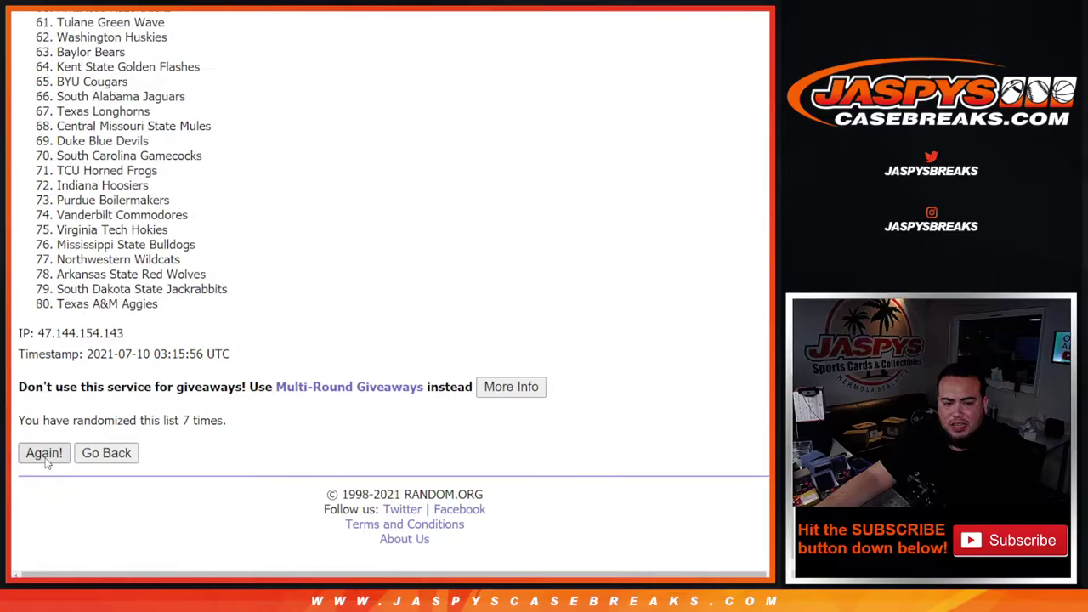
pyautogui.click(44, 455)
pyautogui.scroll(-10, 47, 461)
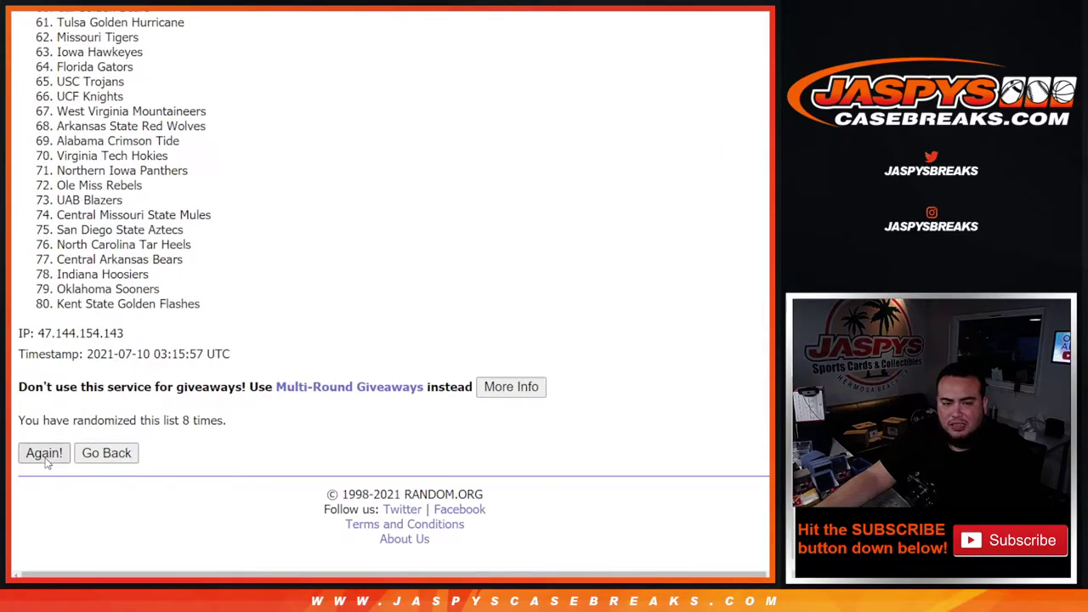
pyautogui.click(44, 454)
pyautogui.scroll(-8, 49, 464)
pyautogui.scroll(-3, 49, 464)
pyautogui.click(44, 453)
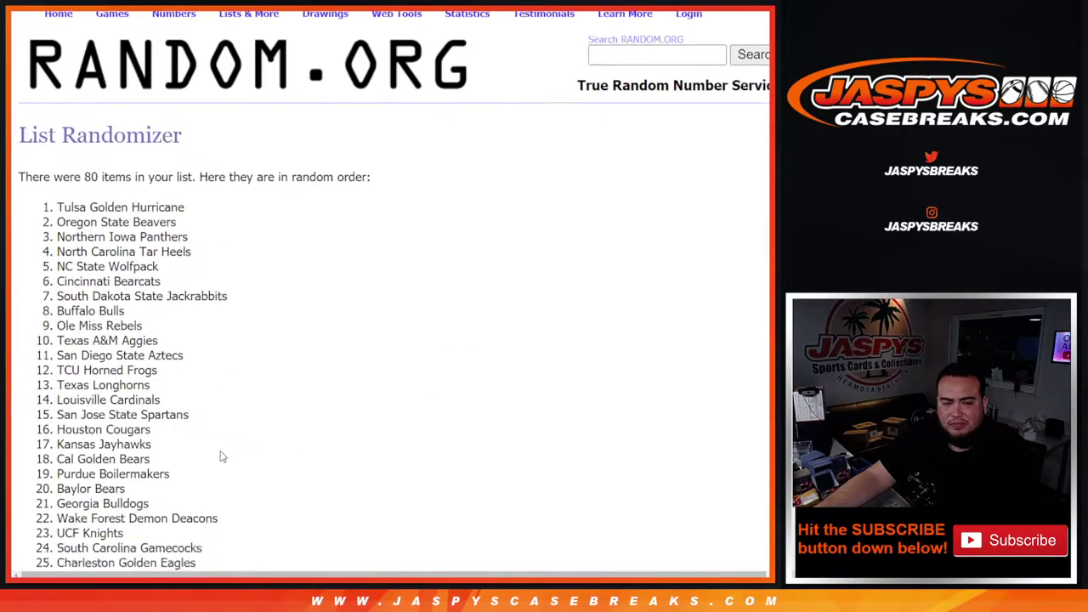
pyautogui.scroll(-10, 219, 454)
pyautogui.moveTo(181, 414); pyautogui.dragTo(232, 420)
# Copy the 80 randomized team names and paste them beside the participants in Google Sheets, starting at cell B1.
pyautogui.hotkey('ctrl', 'Tab')
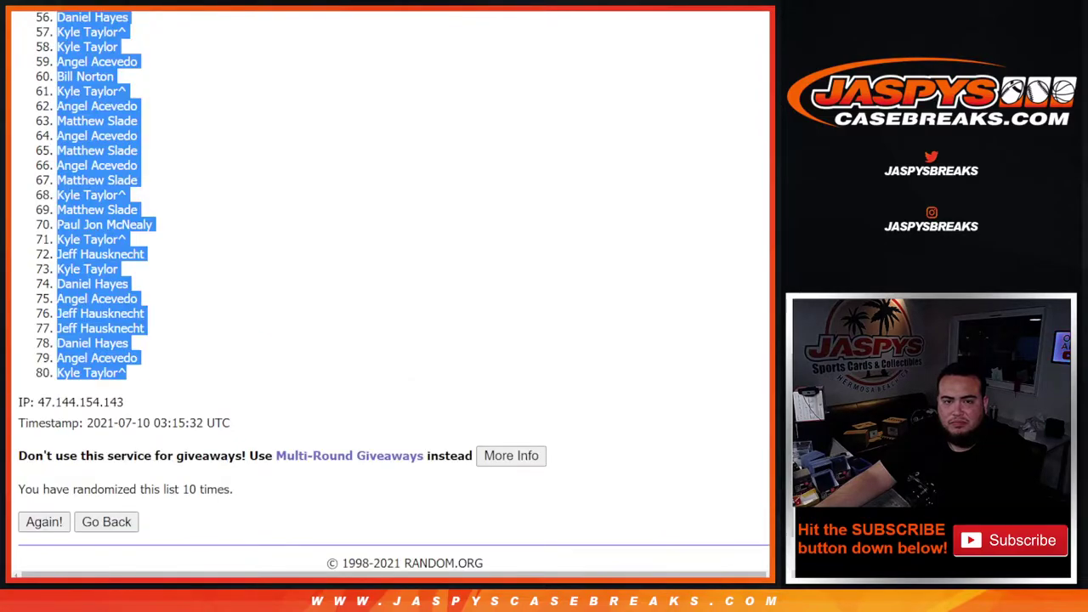
pyautogui.hotkey('ctrl', 'Tab')
pyautogui.scroll(15, 226, 316)
pyautogui.moveTo(47, 231); pyautogui.dragTo(338, 303)
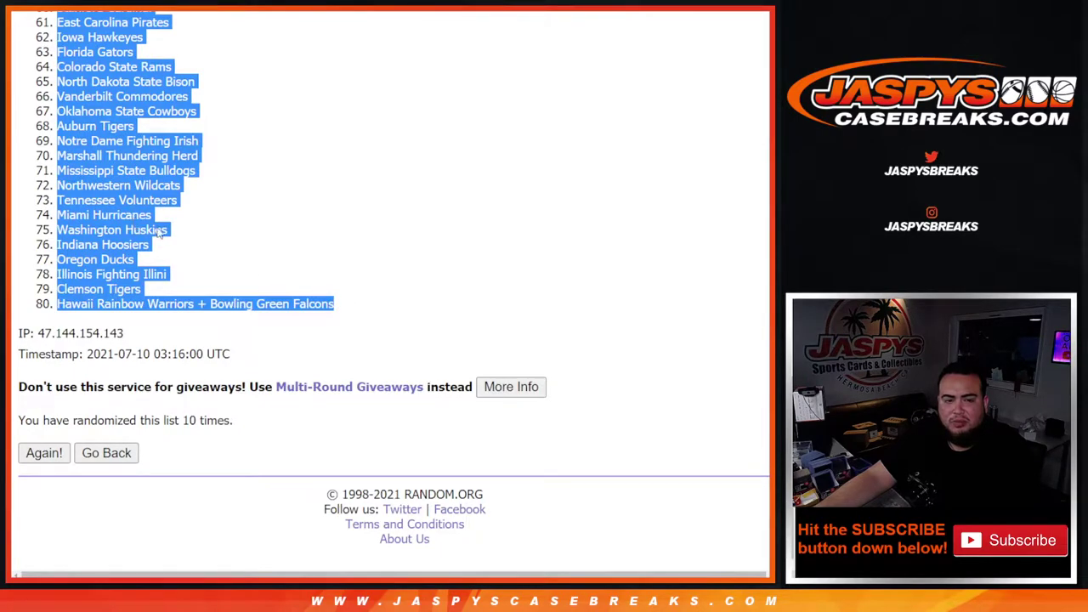
pyautogui.hotkey('ctrl', 'Tab')
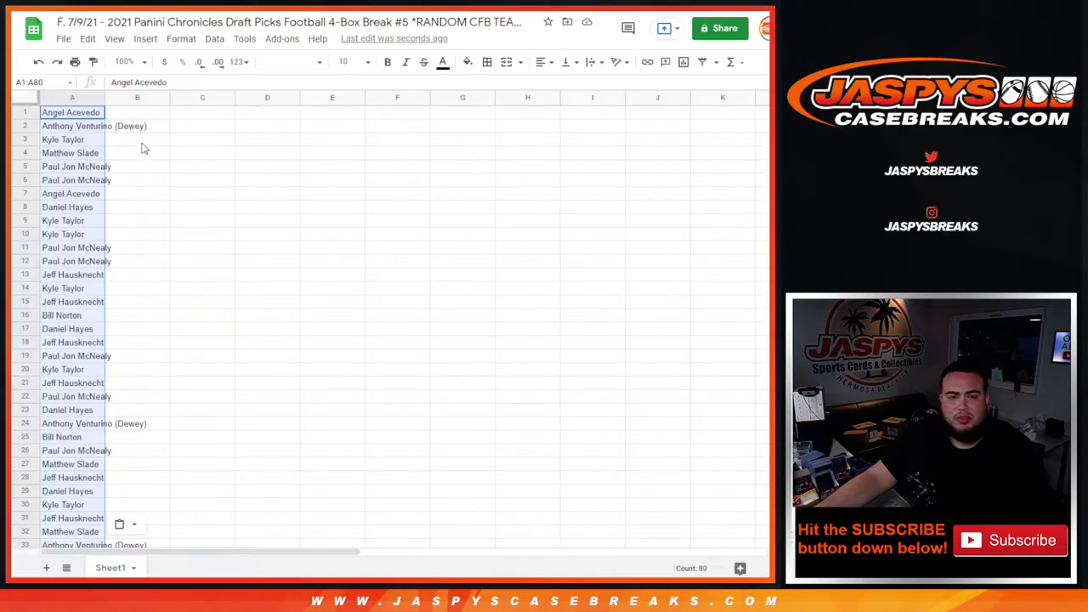
pyautogui.click(143, 117)
pyautogui.hotkey('ctrl', 'v')
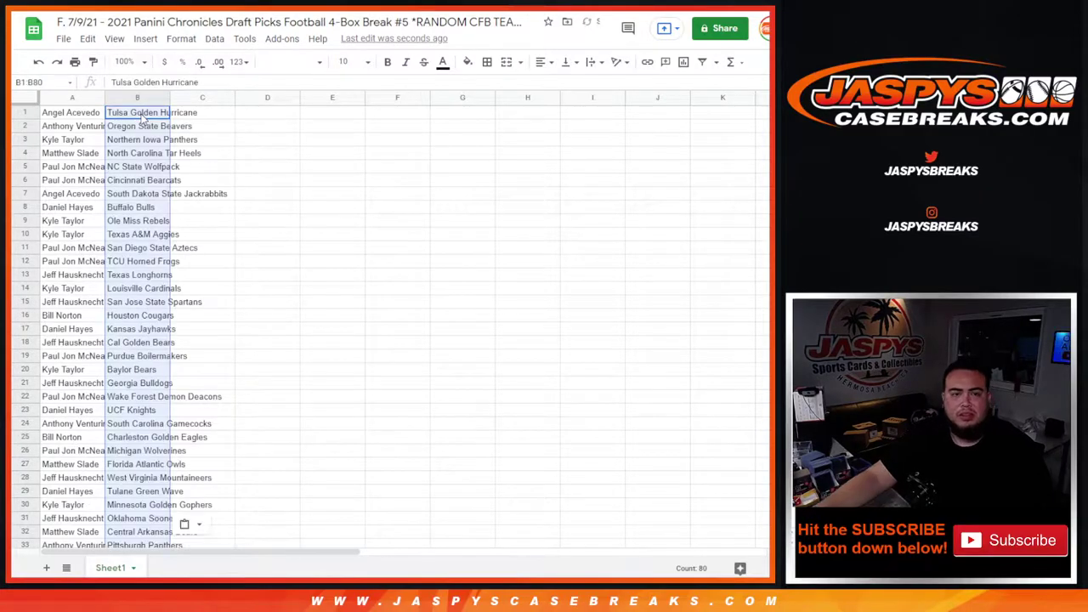
# Set the whole sheet's font size to 14 and widen columns A and B to fit their contents.
pyautogui.click(28, 99)
pyautogui.click(367, 62)
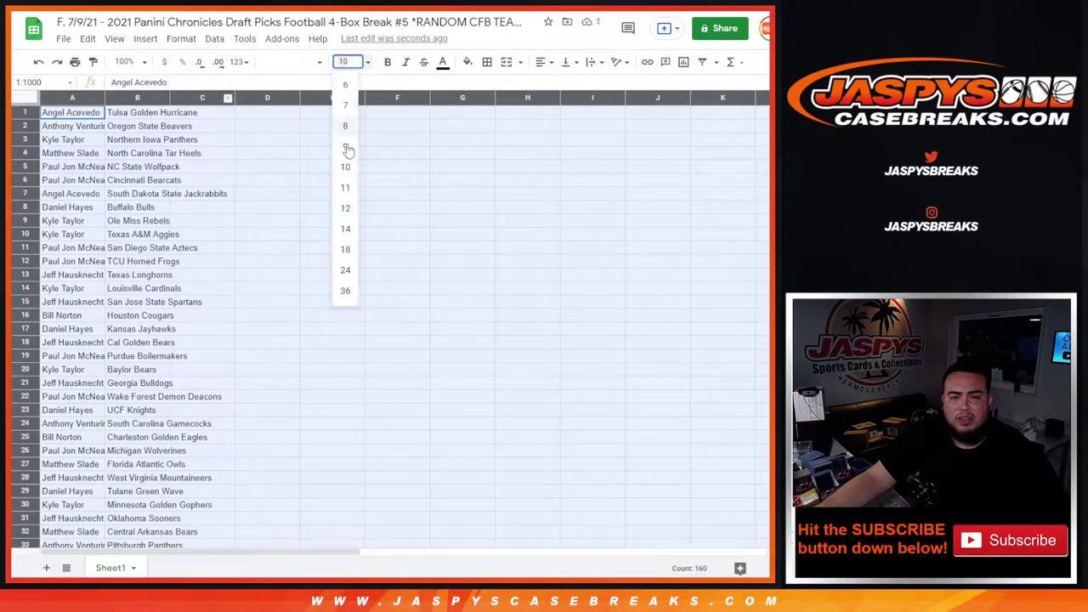
pyautogui.press('Return')
pyautogui.scroll(-15, 218, 374)
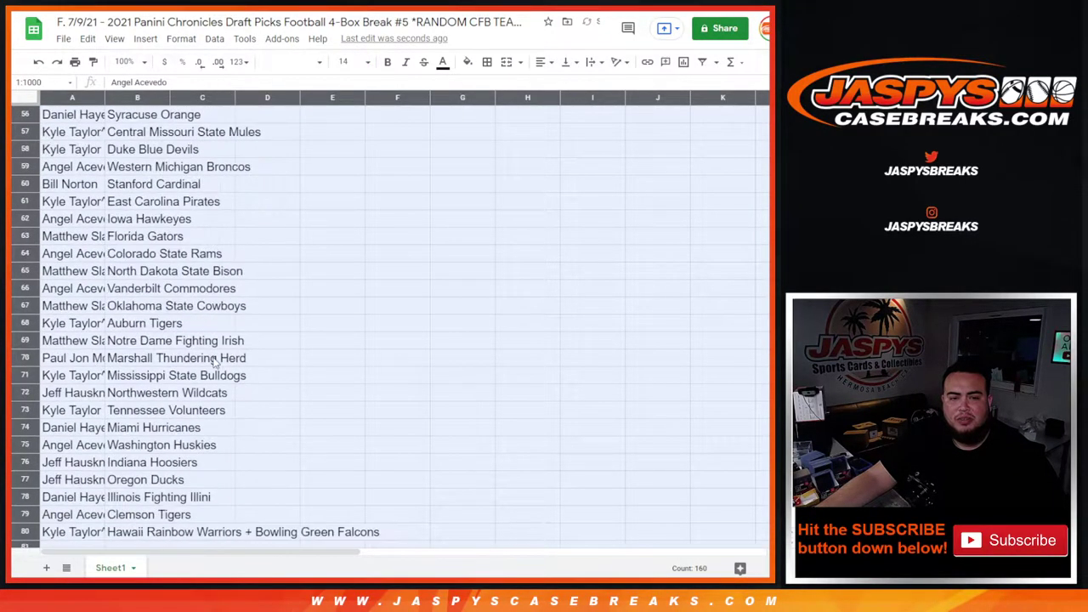
pyautogui.scroll(5, 213, 362)
pyautogui.scroll(10, 119, 328)
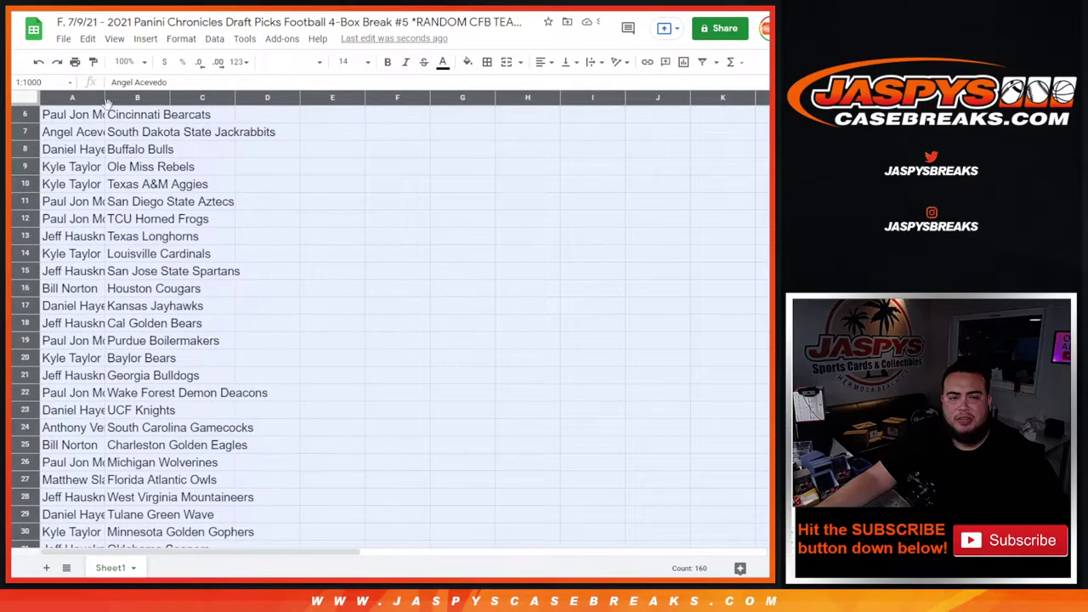
pyautogui.click(348, 202)
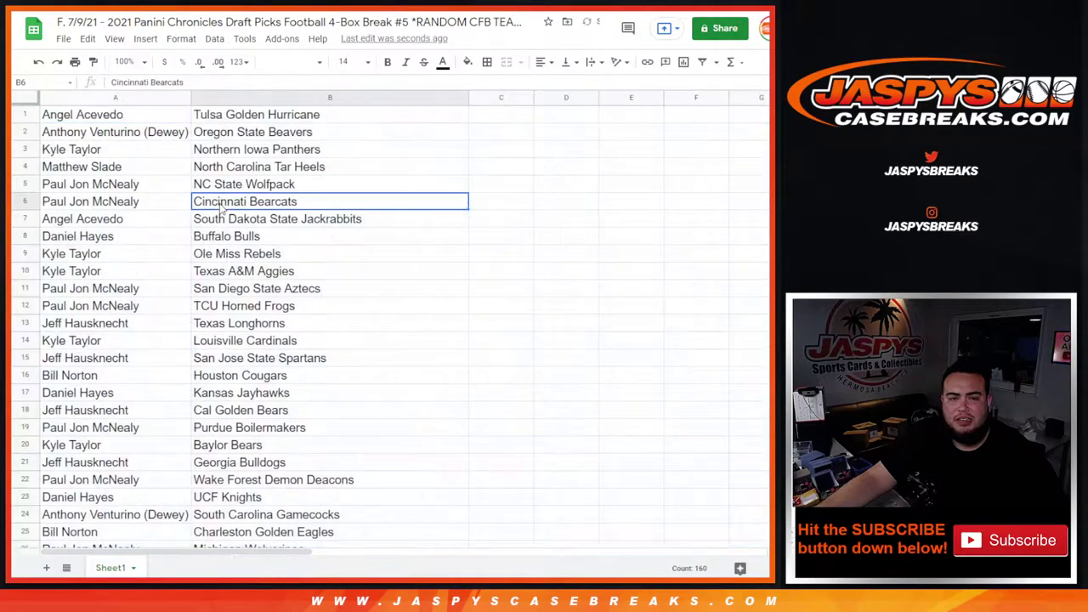
# Review the participant and team pairings from row 1 down to row 80.
pyautogui.scroll(-1, 343, 282)
pyautogui.scroll(-5, 344, 282)
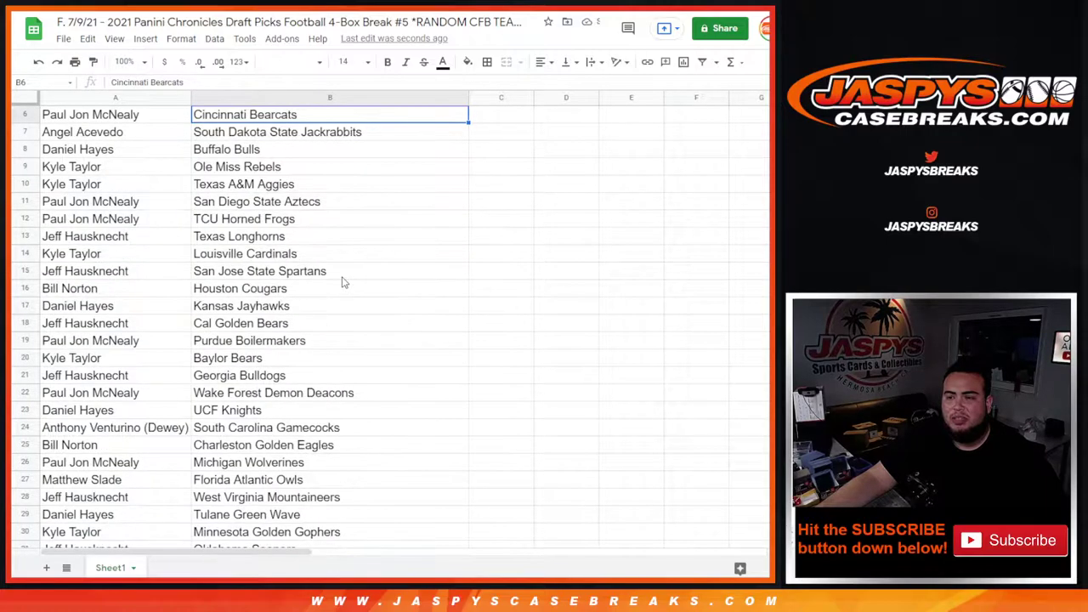
pyautogui.scroll(-8, 344, 282)
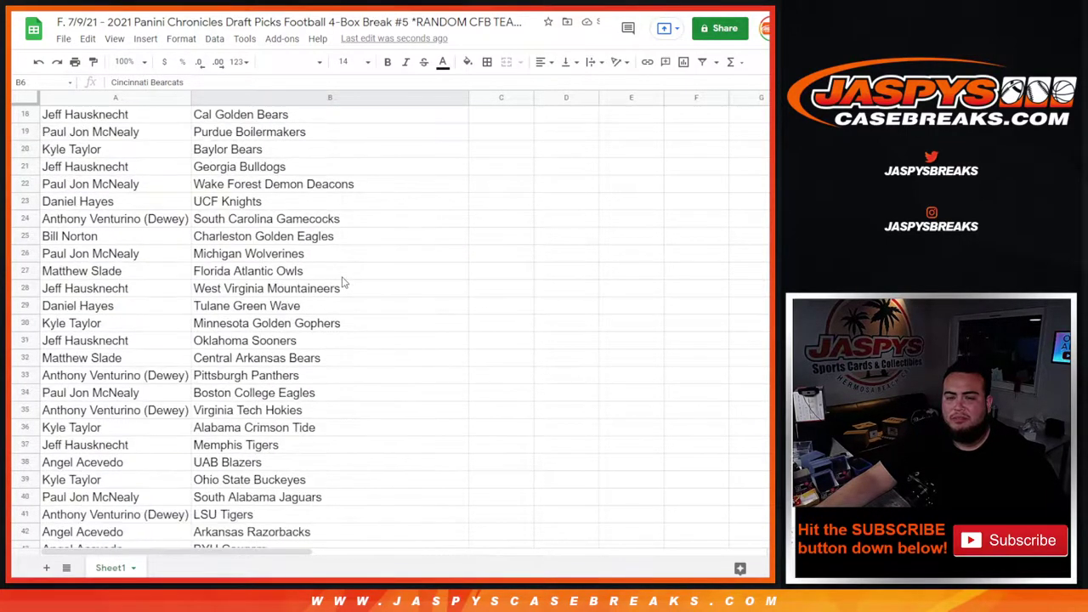
pyautogui.scroll(-10, 344, 281)
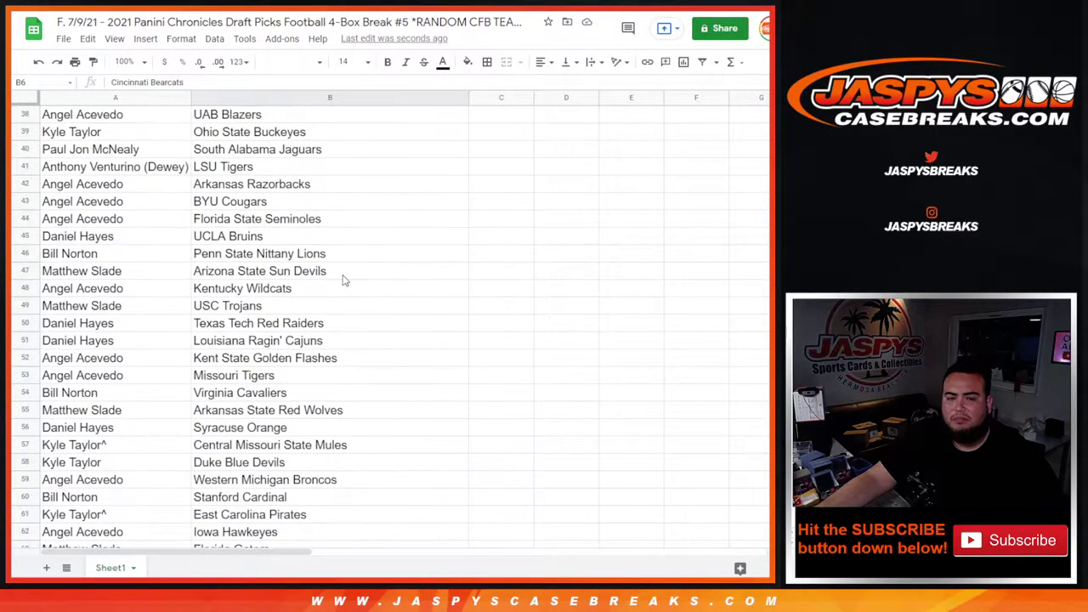
pyautogui.scroll(-2, 344, 280)
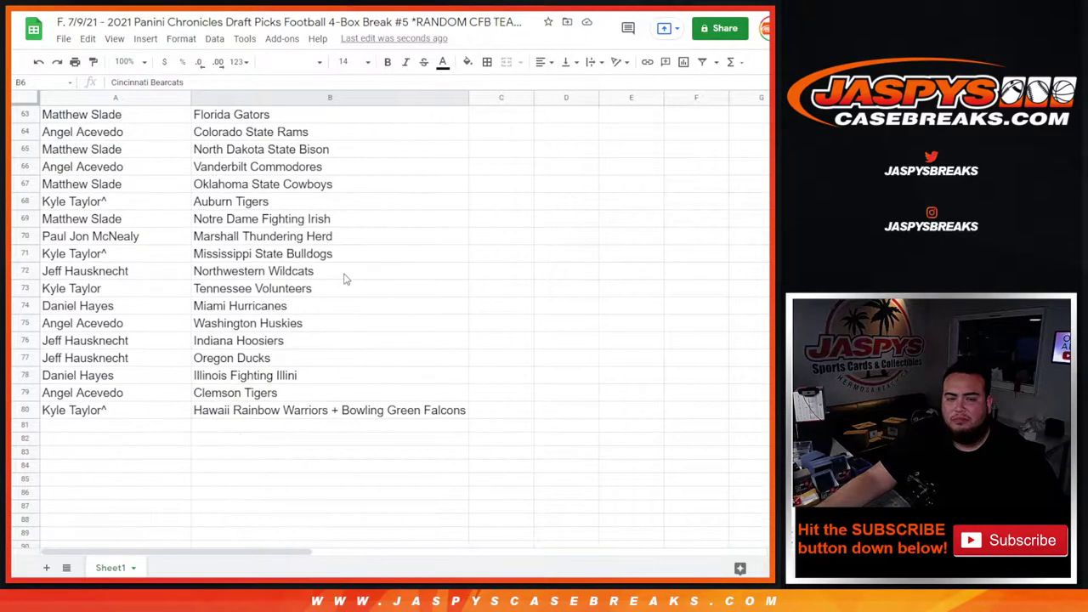
pyautogui.scroll(20, 344, 278)
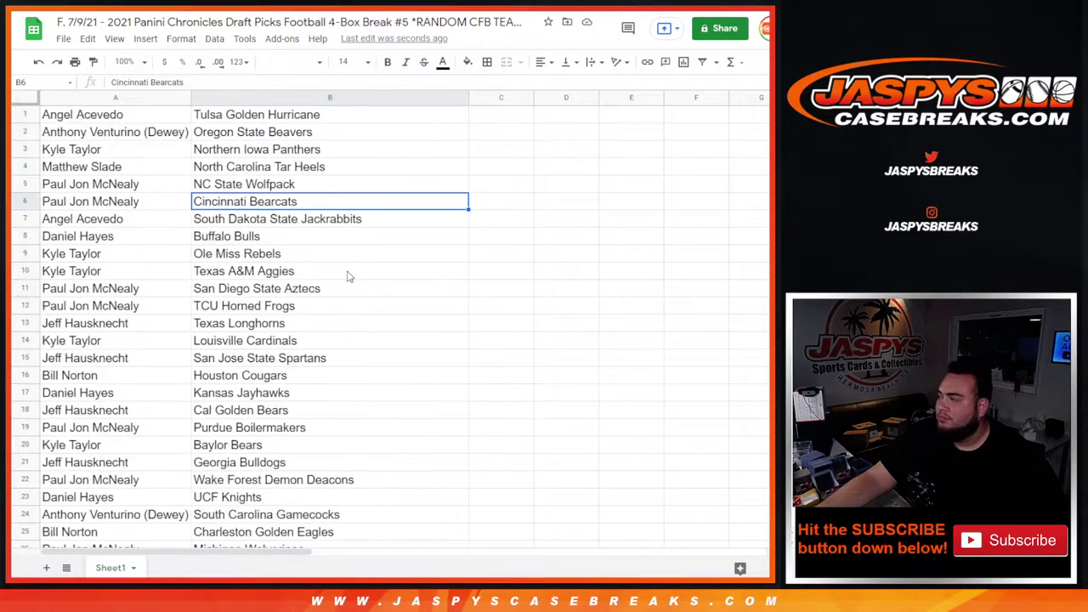
# Sort the sheet by column A from A to Z to group the teams by participant.
pyautogui.click(151, 166)
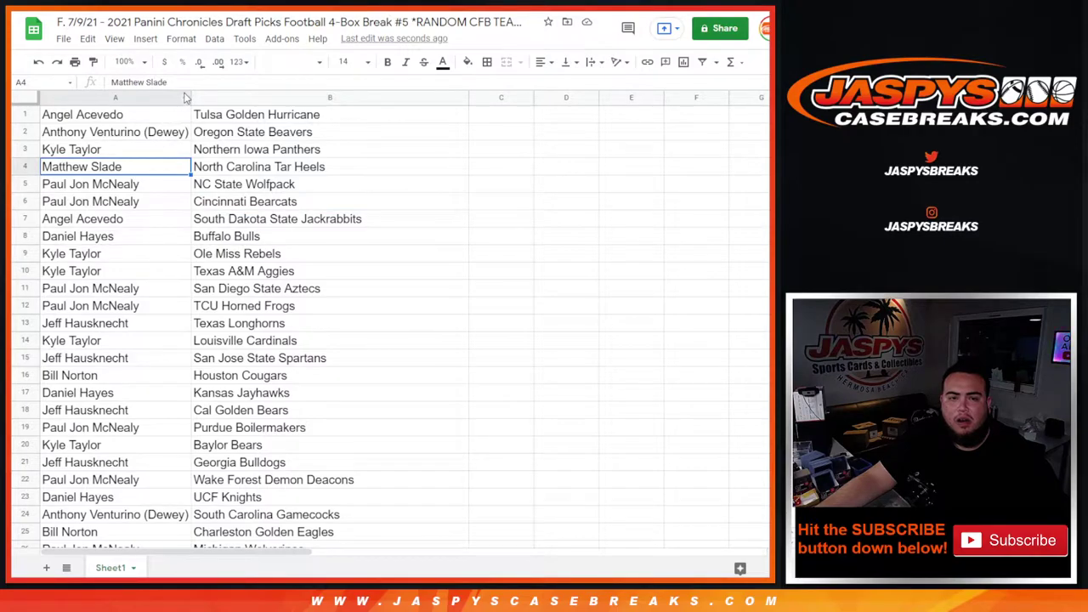
pyautogui.click(178, 98)
pyautogui.rightClick(181, 94)
pyautogui.click(240, 378)
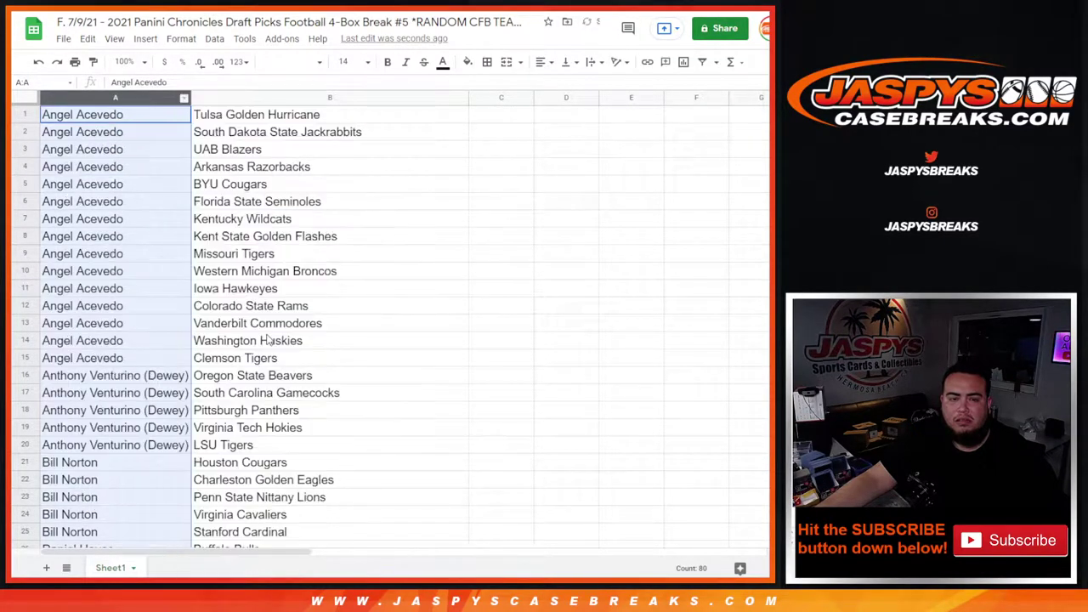
# Go through the first four participants' team blocks, selecting A1:B15, A16:B20, A21:B25 and A26:B35 in turn.
pyautogui.moveTo(118, 116); pyautogui.dragTo(338, 365)
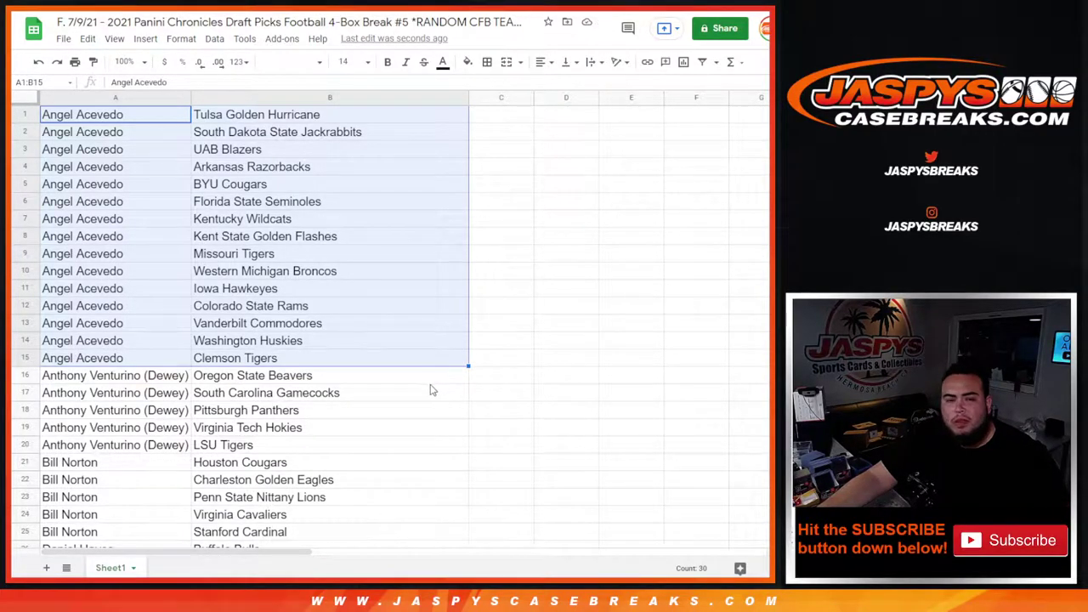
pyautogui.scroll(-3, 431, 389)
pyautogui.scroll(-1, 429, 390)
pyautogui.moveTo(147, 206); pyautogui.dragTo(311, 278)
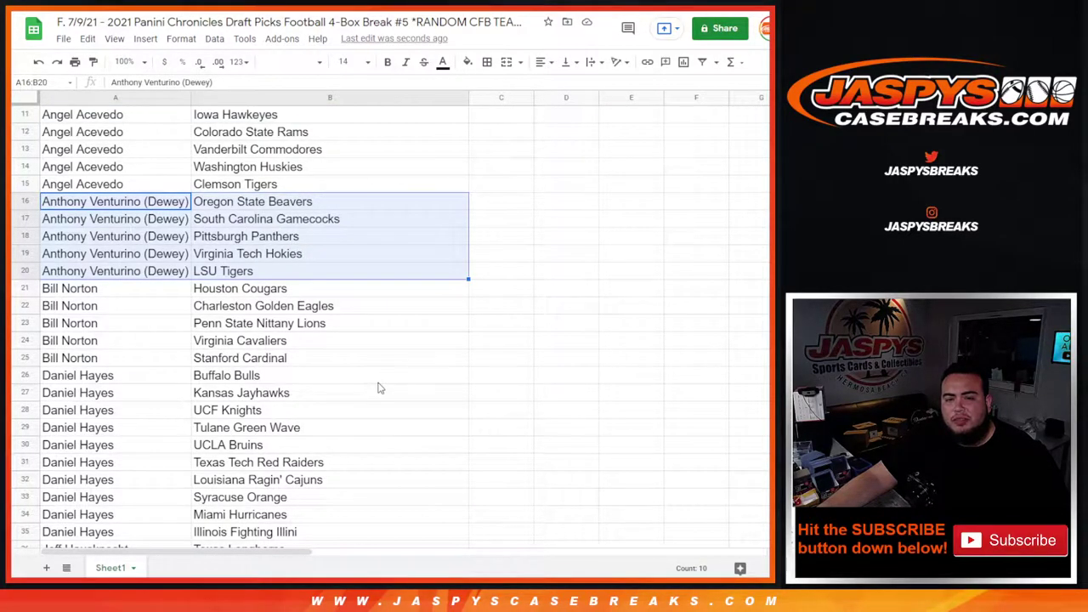
pyautogui.moveTo(98, 293); pyautogui.dragTo(340, 361)
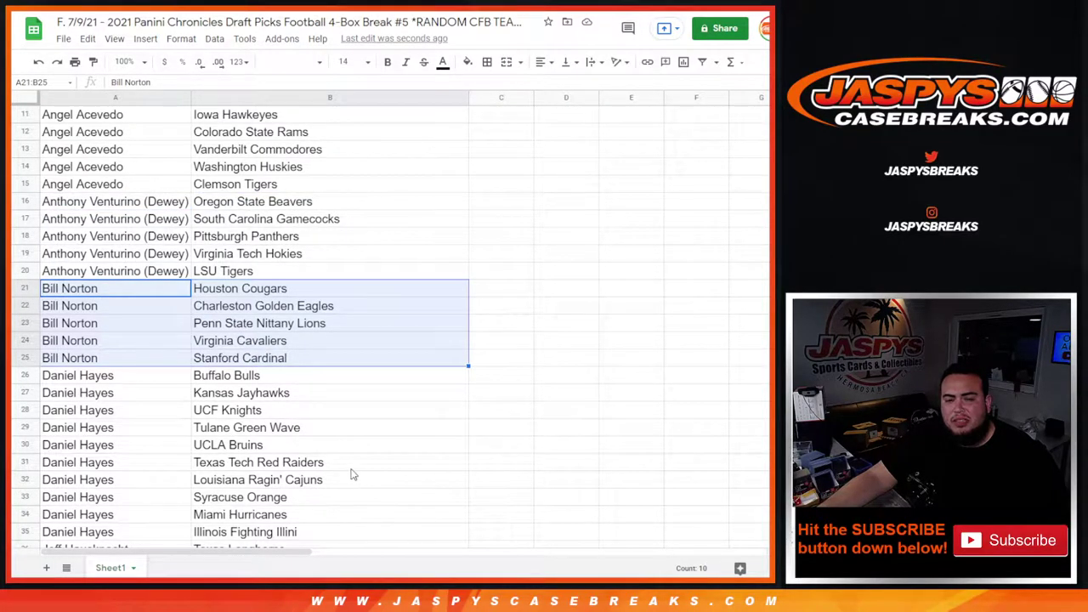
pyautogui.scroll(-5, 335, 430)
pyautogui.moveTo(124, 203); pyautogui.dragTo(293, 359)
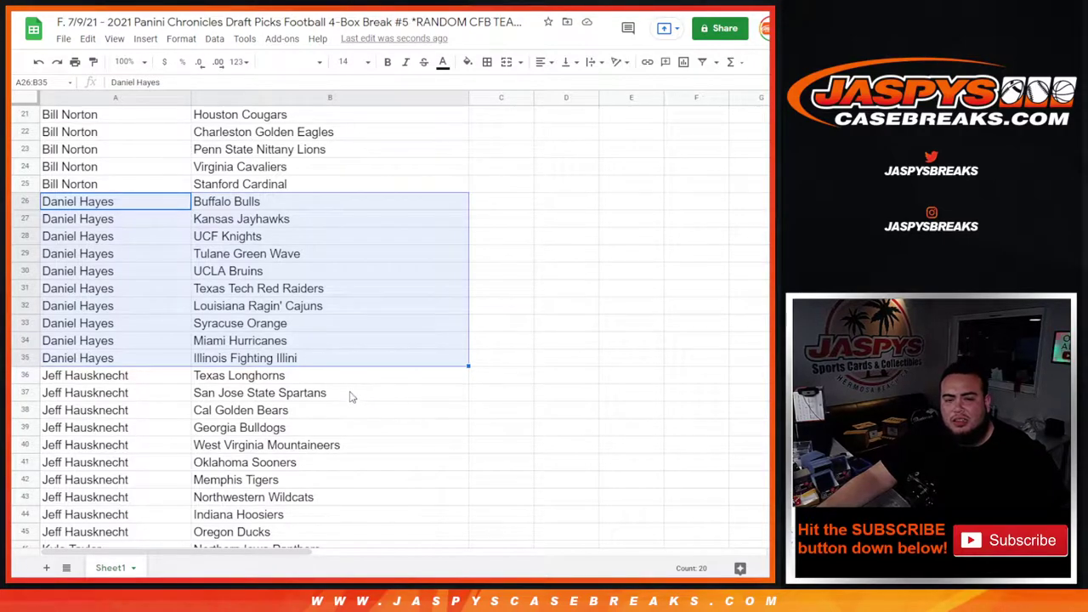
# Go through the next two participants' team blocks, selecting A36:B45 and A46:B60 in turn.
pyautogui.scroll(-3, 340, 389)
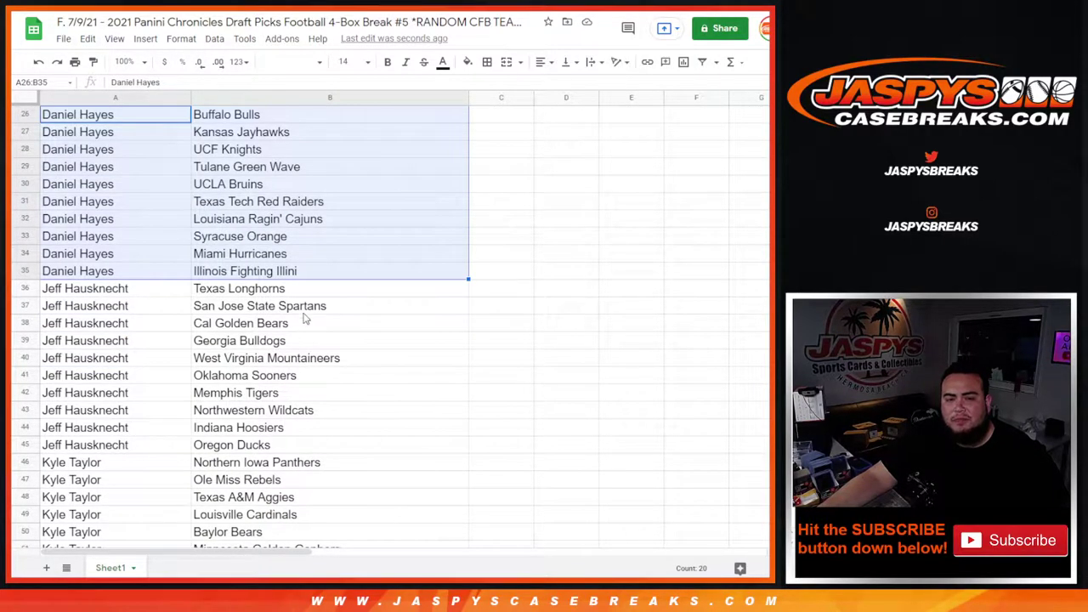
pyautogui.scroll(-3, 302, 304)
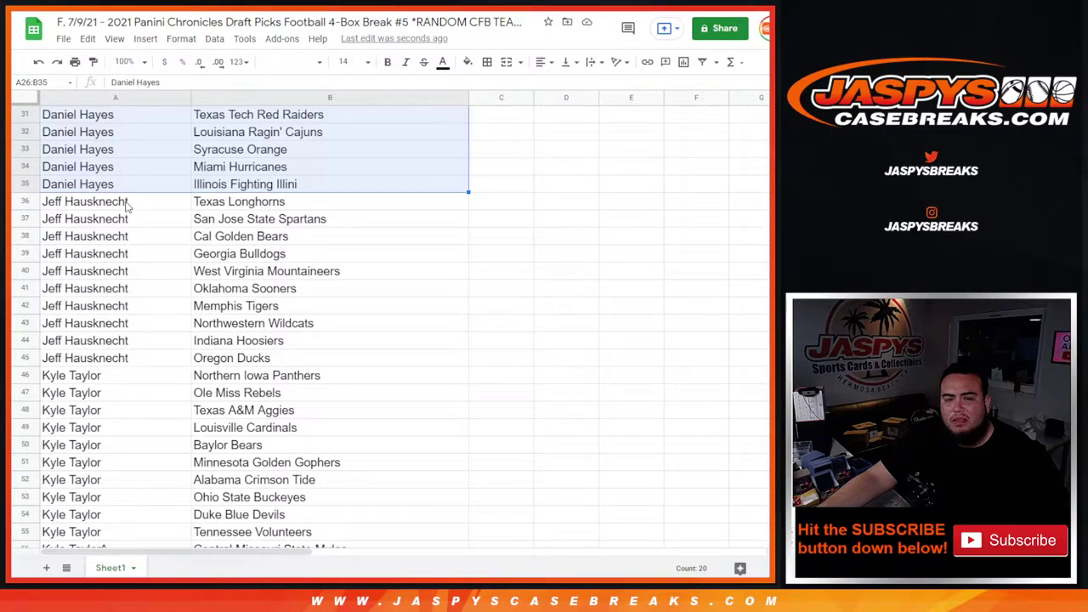
pyautogui.moveTo(126, 204); pyautogui.dragTo(274, 362)
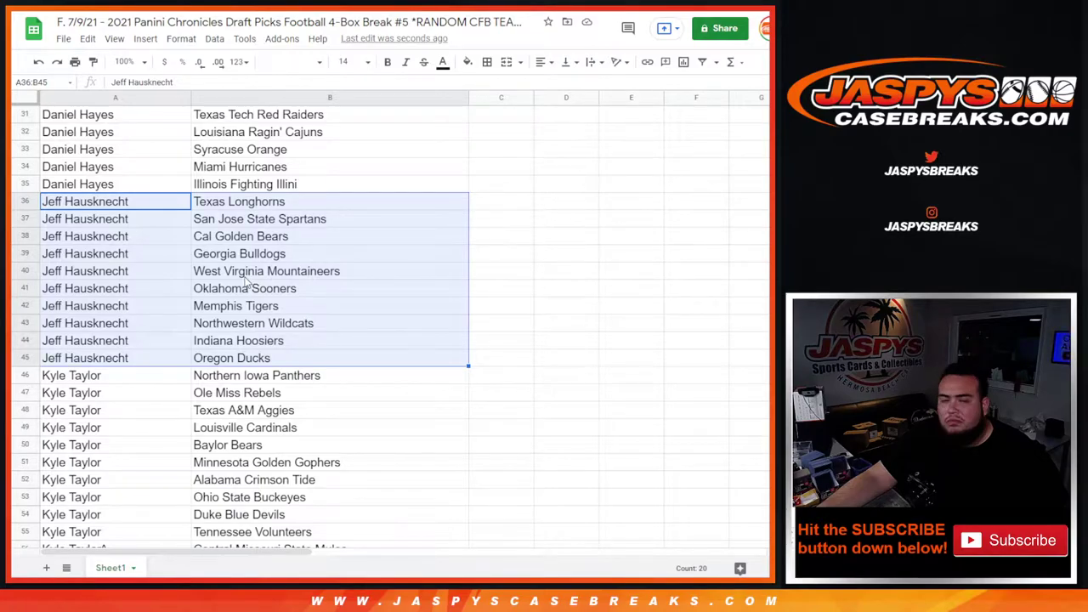
pyautogui.scroll(-3, 246, 282)
pyautogui.moveTo(88, 255); pyautogui.dragTo(290, 501)
pyautogui.scroll(-1, 340, 416)
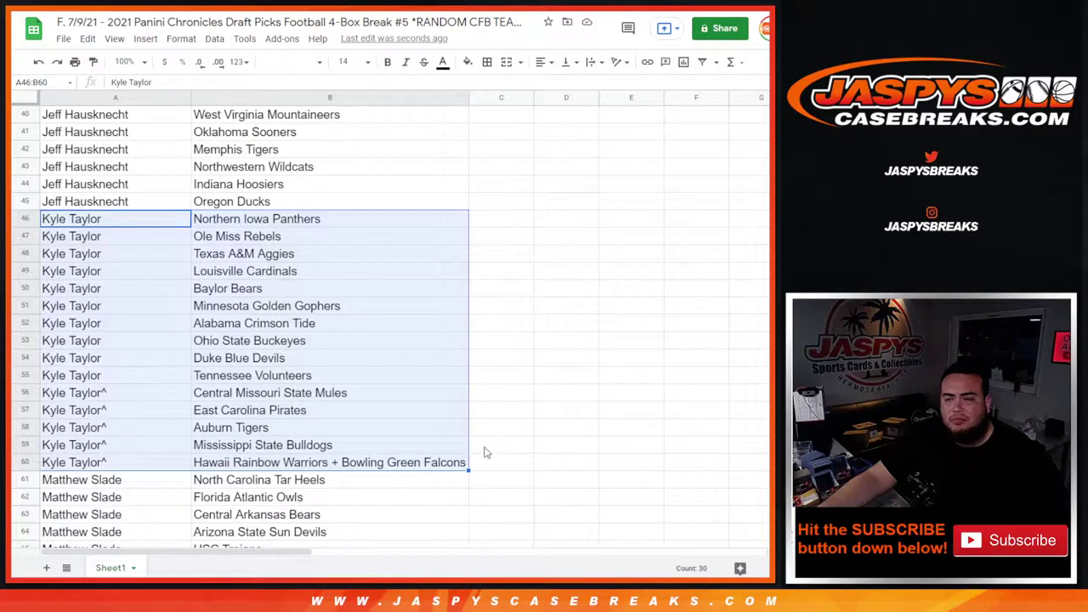
# Go through the last two participants' team blocks, selecting A61:B70 and A71:B80 in turn.
pyautogui.scroll(-2, 485, 452)
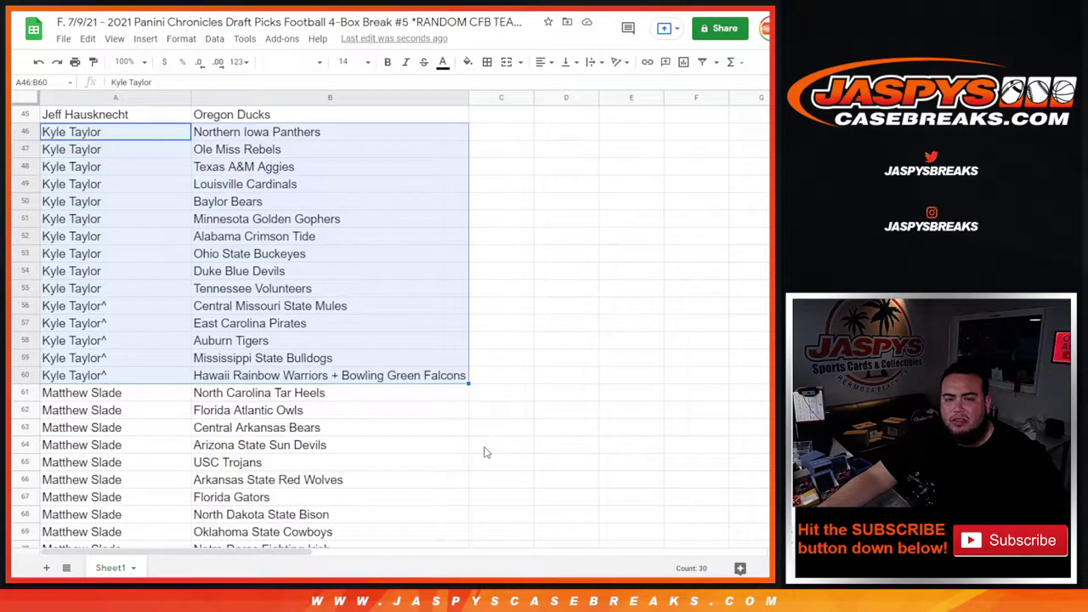
pyautogui.scroll(-1, 473, 442)
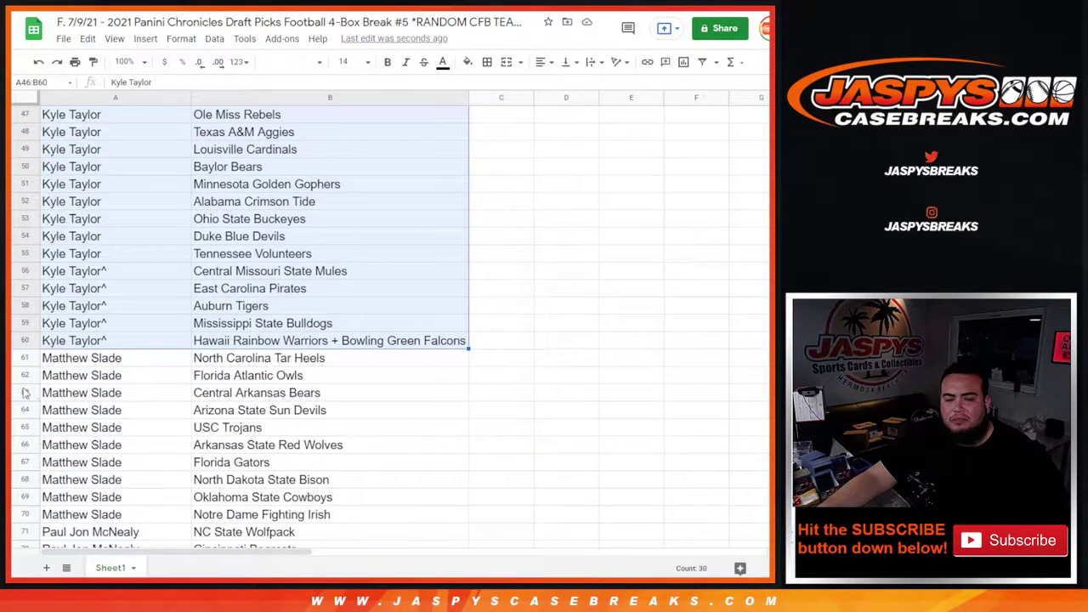
pyautogui.moveTo(128, 362); pyautogui.dragTo(323, 514)
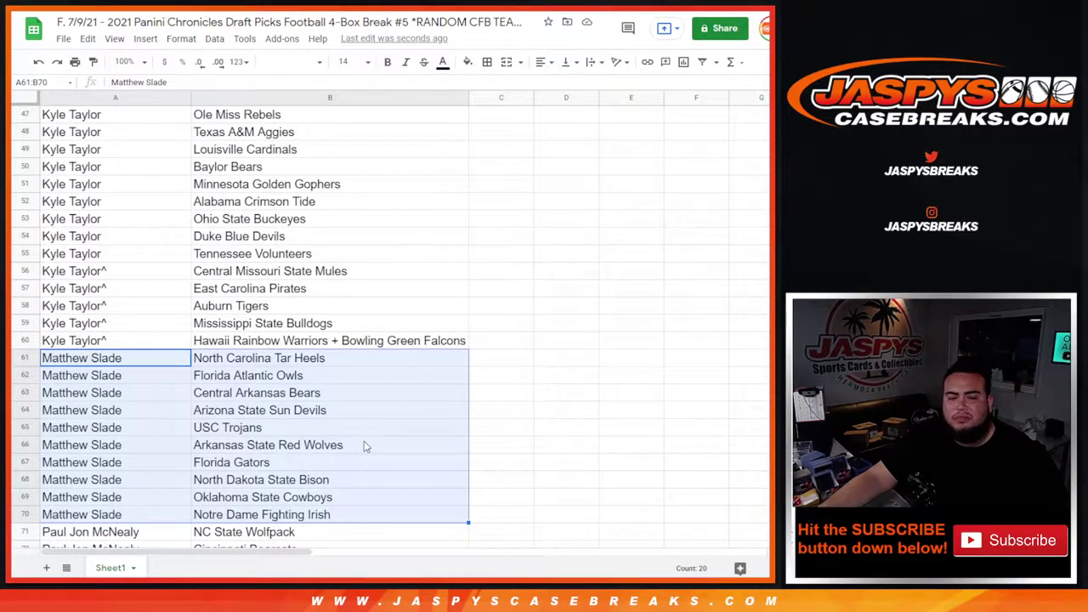
pyautogui.scroll(-6, 361, 432)
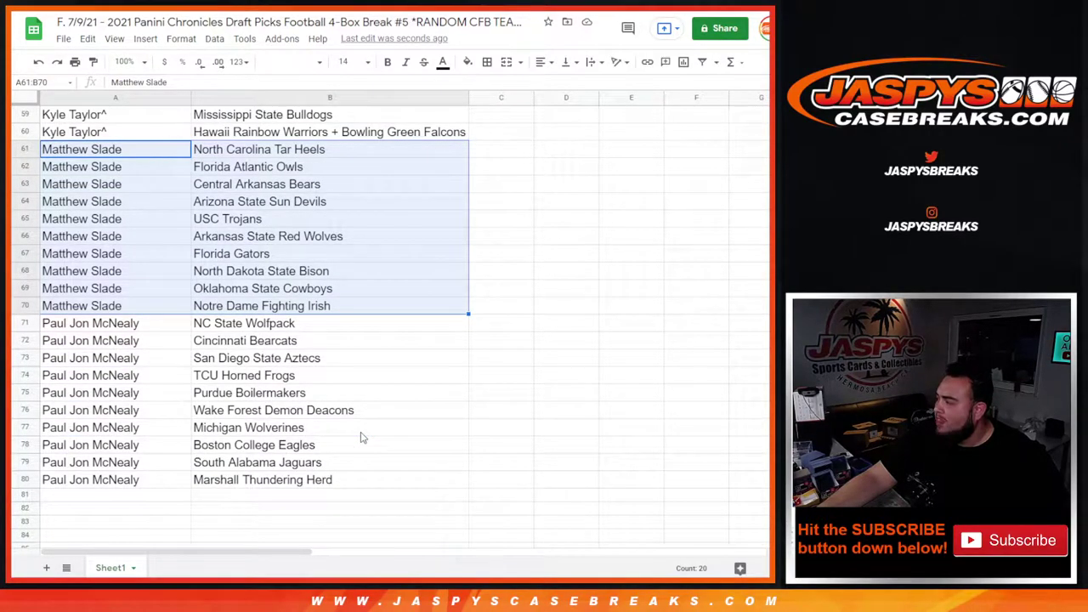
pyautogui.moveTo(127, 330); pyautogui.dragTo(289, 482)
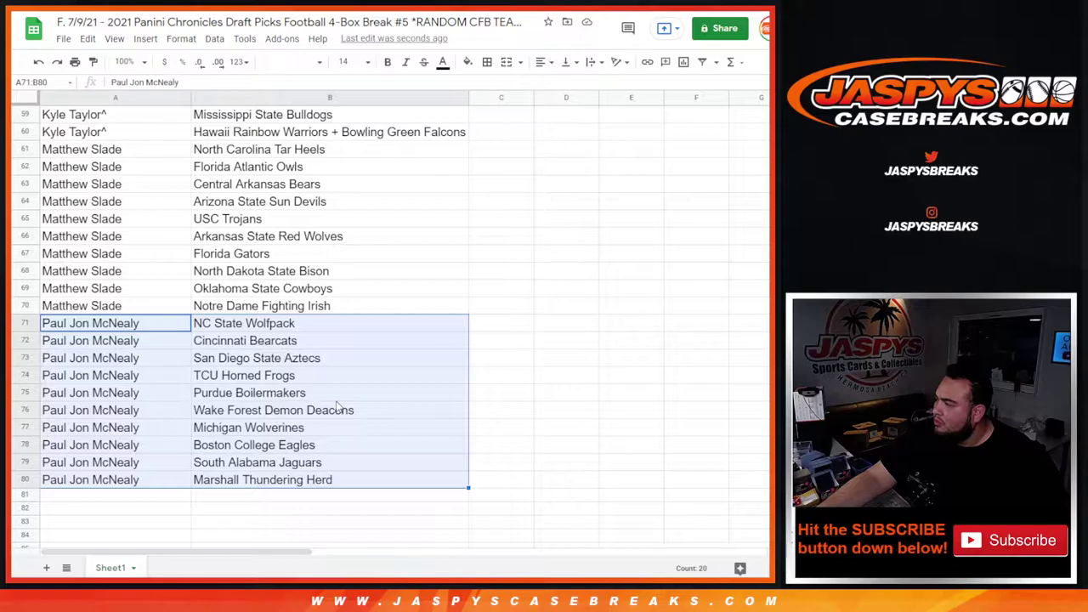
# Look over the participant-grouped list again from row 1 and select the Indiana Hoosiers cell, B44.
pyautogui.scroll(15, 338, 408)
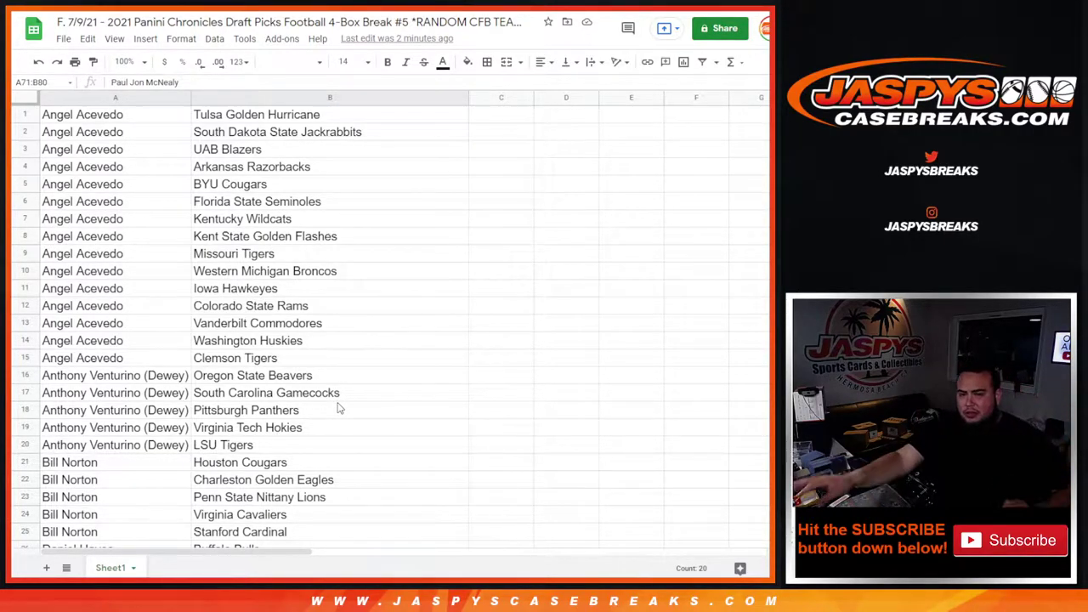
pyautogui.scroll(-12, 344, 397)
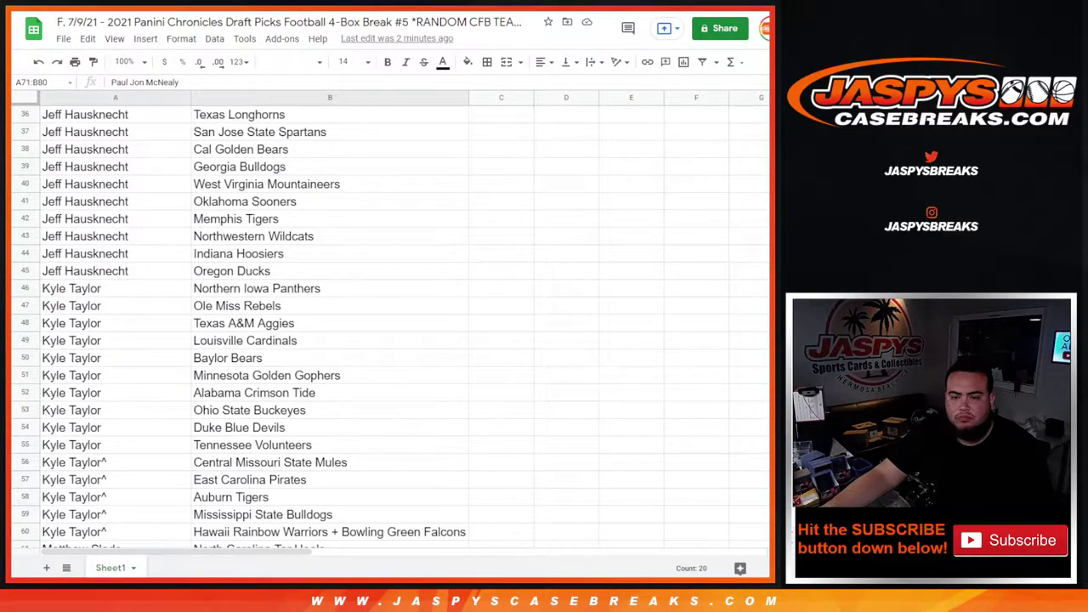
pyautogui.click(280, 253)
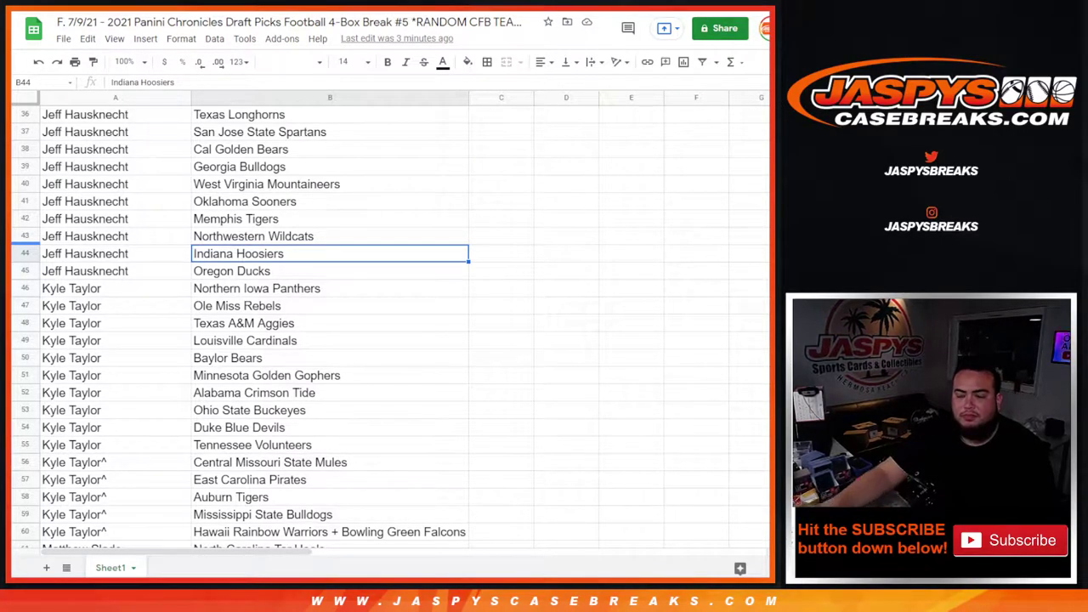
# Sort the sheet by column B from A to Z to list the teams alphabetically.
pyautogui.scroll(10, 363, 169)
pyautogui.click(424, 150)
pyautogui.click(461, 100)
pyautogui.click(556, 379)
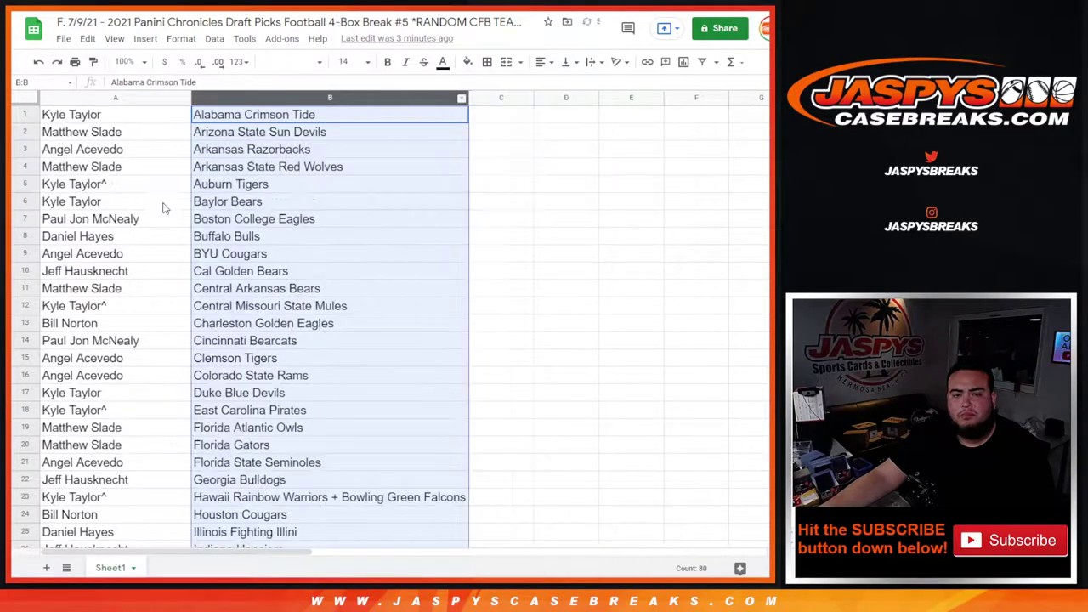
# Apply all borders to the range A1:B80 and center its text horizontally.
pyautogui.moveTo(124, 118); pyautogui.dragTo(284, 272)
pyautogui.scroll(-20, 260, 164)
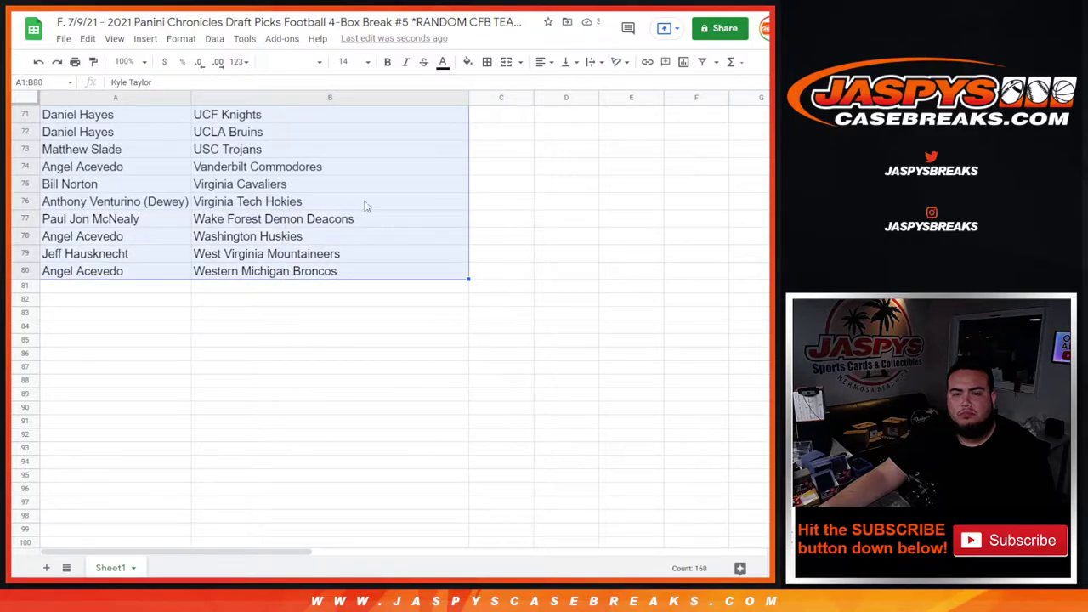
pyautogui.click(487, 62)
pyautogui.click(492, 84)
pyautogui.click(542, 62)
pyautogui.click(560, 85)
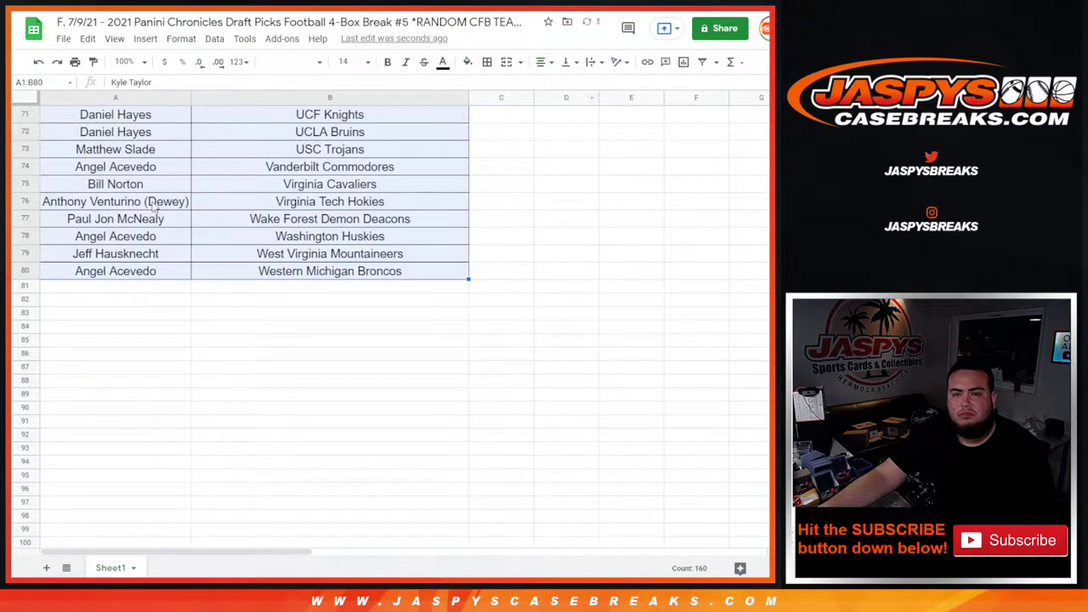
# Open the print settings for the current sheet, set portrait orientation and include the workbook title in the header.
pyautogui.scroll(20, 172, 152)
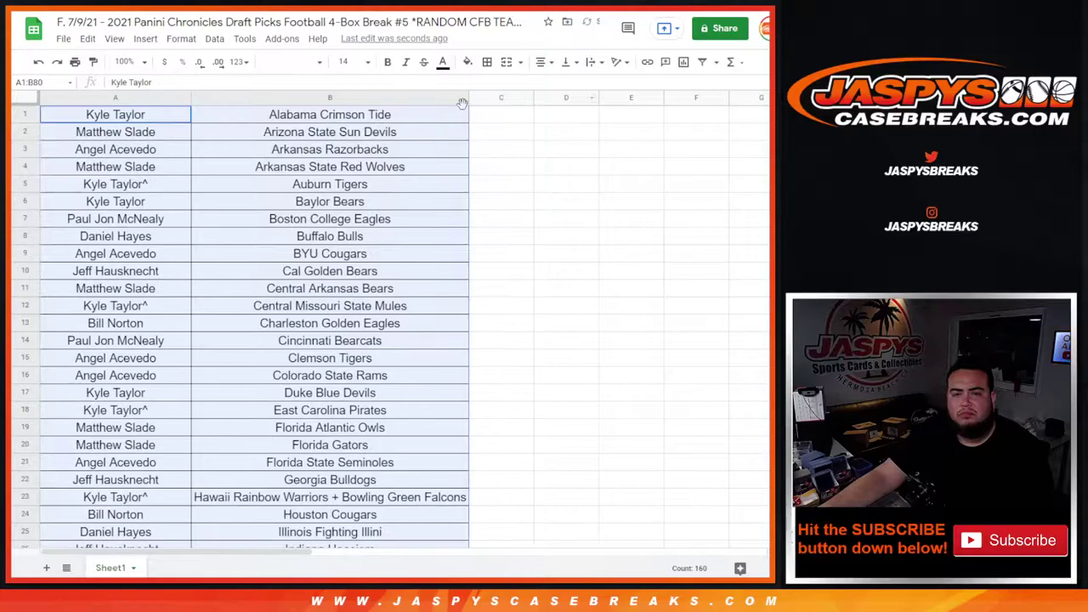
pyautogui.click(74, 62)
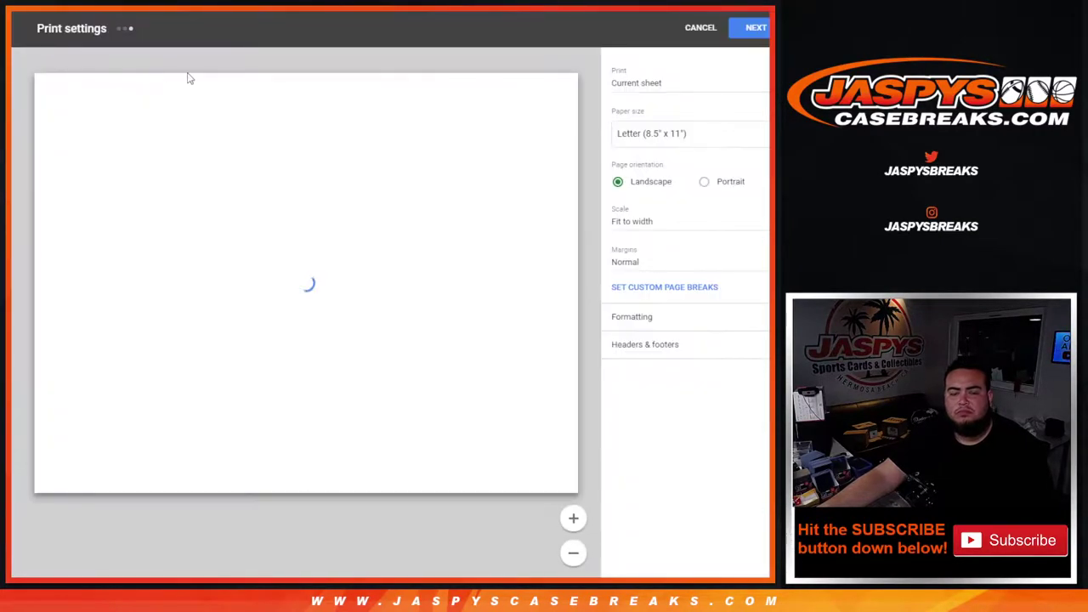
pyautogui.click(726, 181)
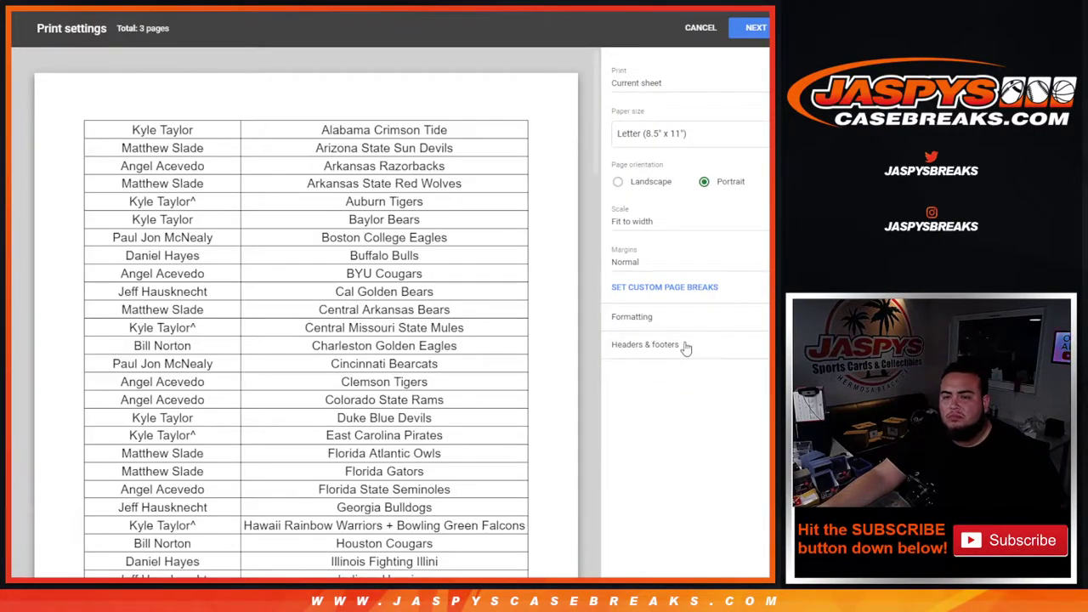
pyautogui.click(687, 344)
pyautogui.click(661, 394)
# Check the pages in the print preview and print one copy of all pages on the Samsung M2020 printer.
pyautogui.scroll(-5, 505, 332)
pyautogui.scroll(-10, 505, 332)
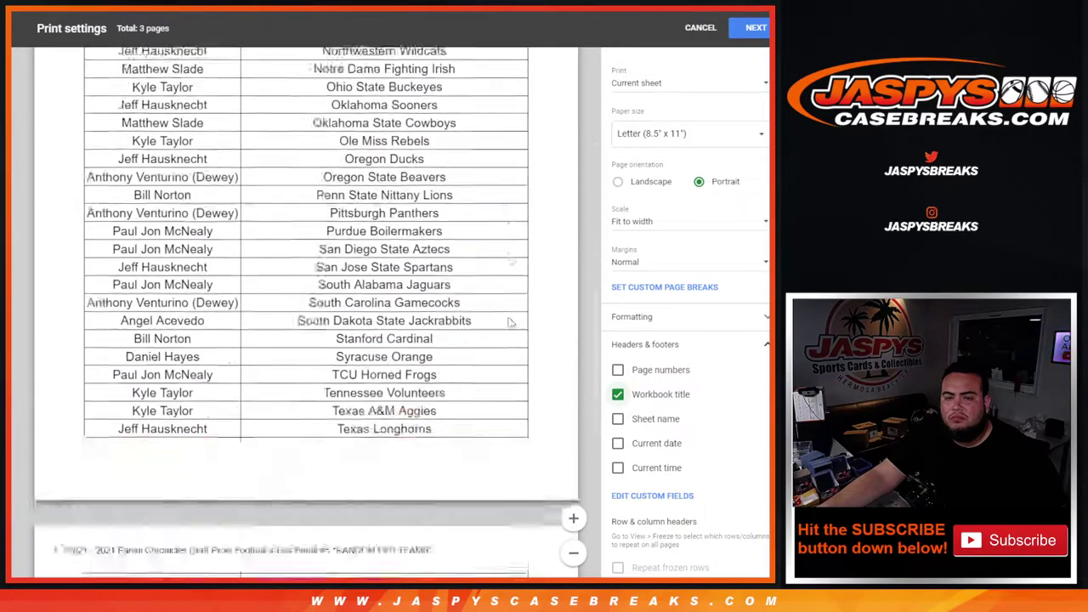
pyautogui.scroll(8, 508, 339)
pyautogui.scroll(5, 504, 338)
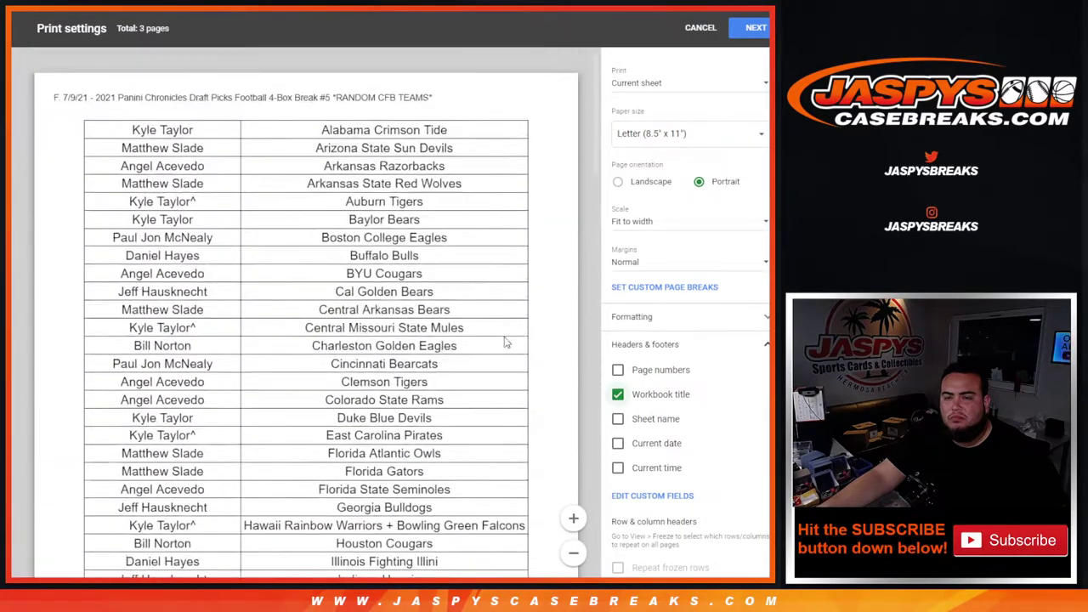
pyautogui.click(753, 28)
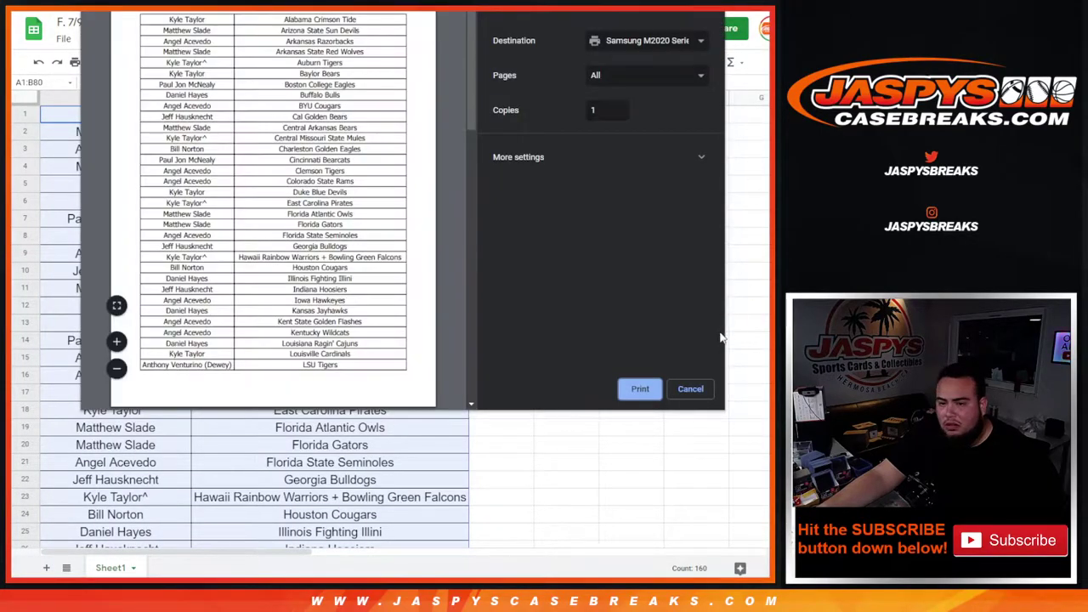
pyautogui.click(646, 389)
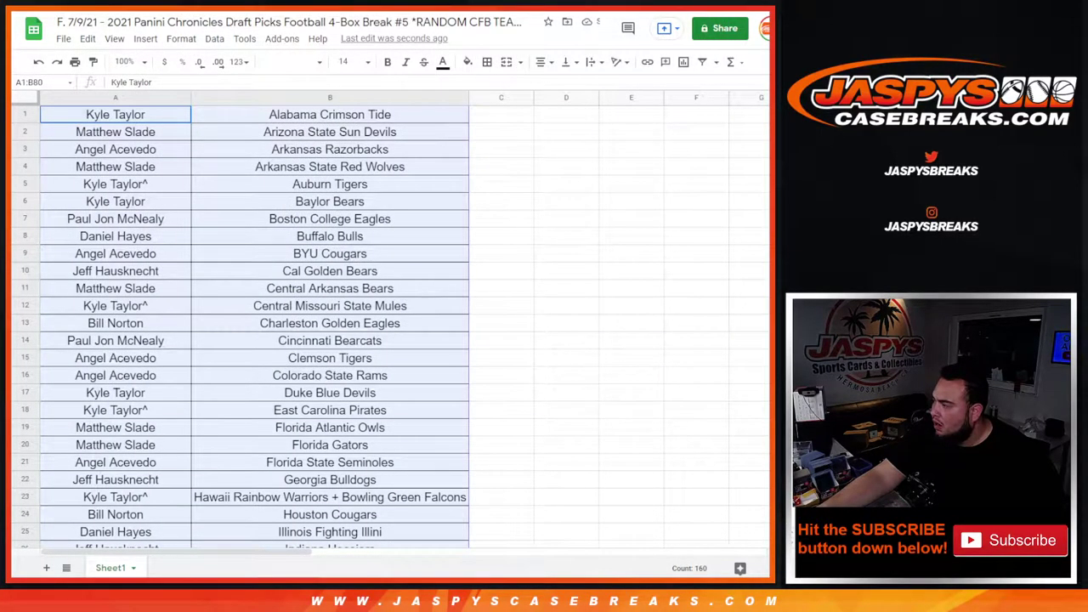